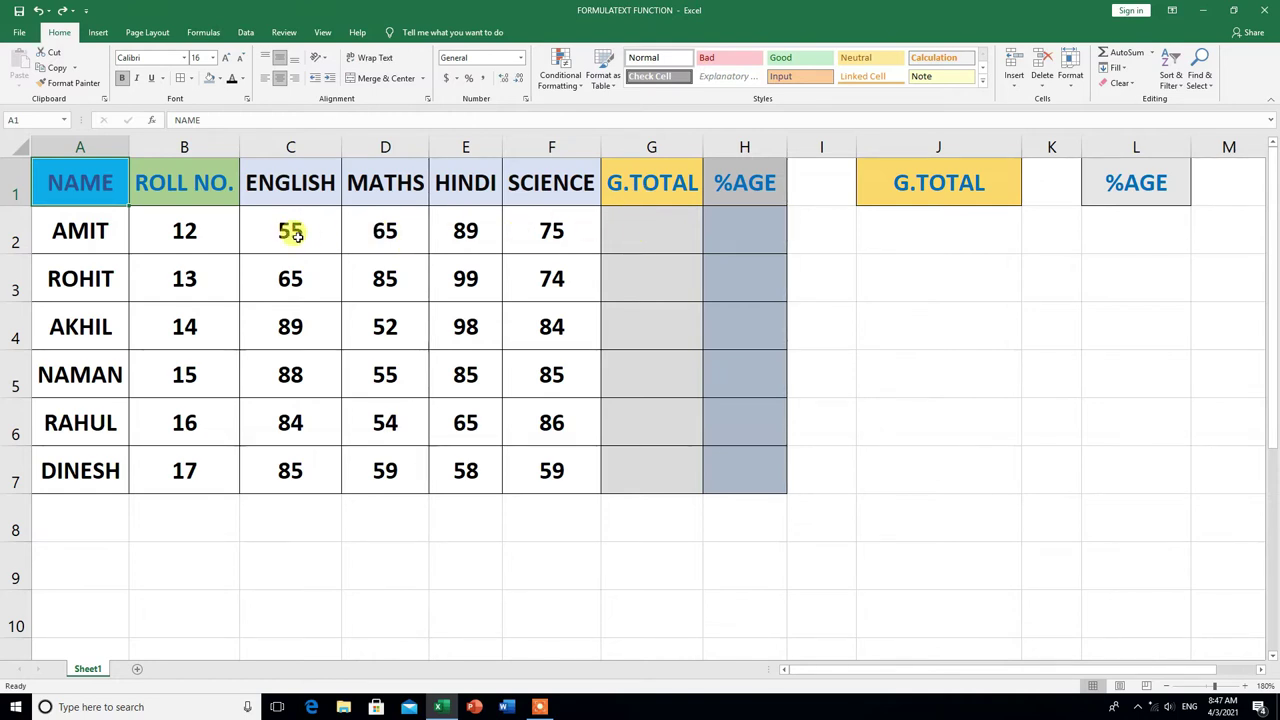
# - AutoSum each student's four marks into G.TOTAL, giving 284, 323, 323, 313, 289 and 261
pyautogui.moveTo(290, 229); pyautogui.dragTo(612, 455)
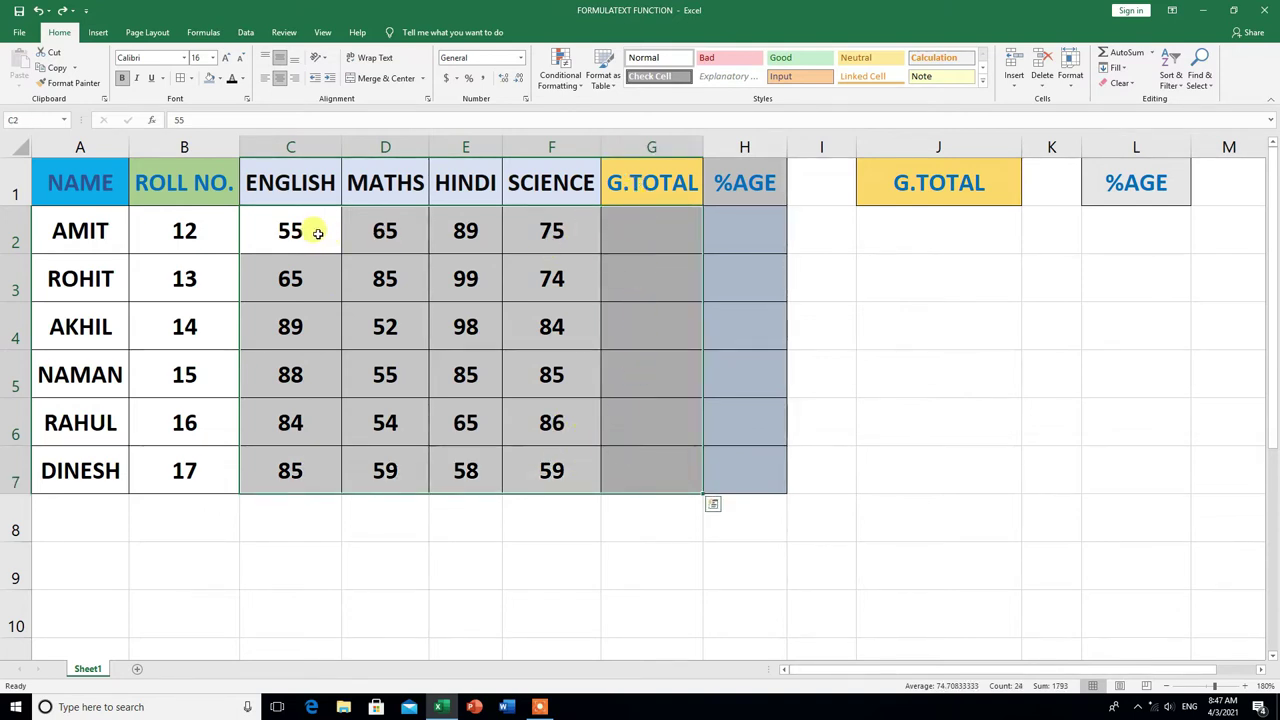
pyautogui.click(1118, 55)
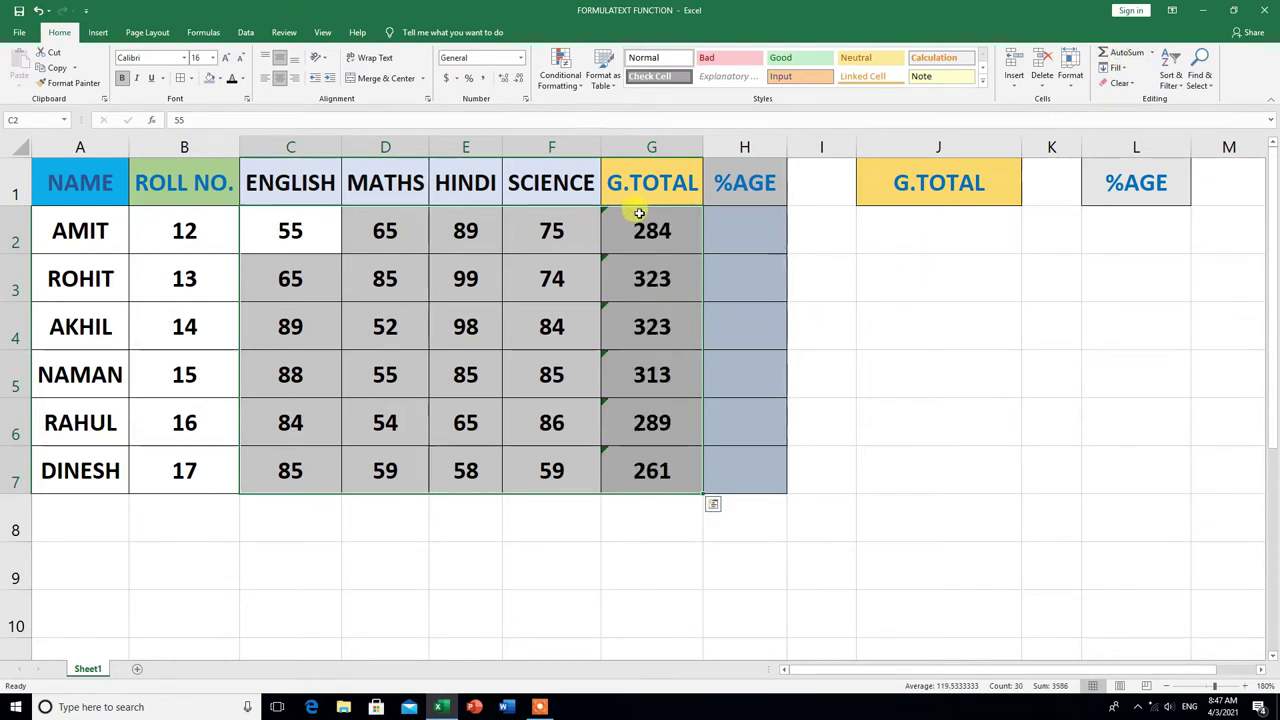
pyautogui.click(611, 545)
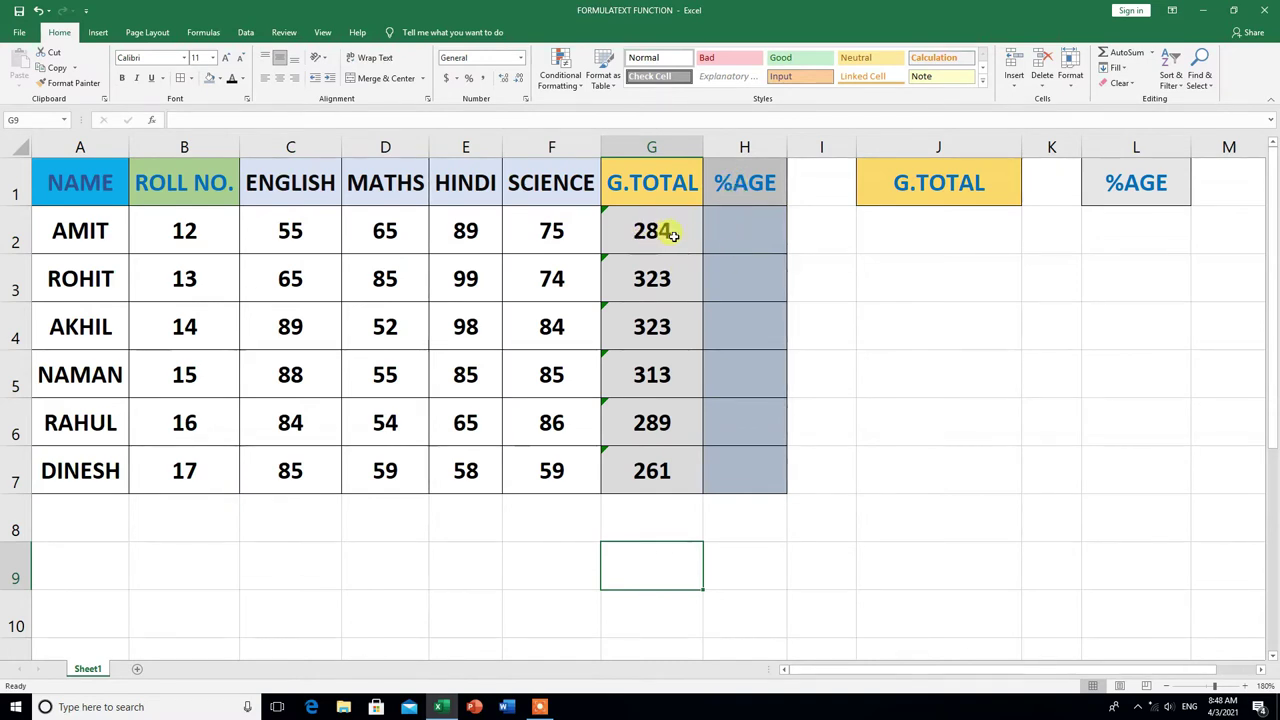
# - Enter =G2/4 in AMIT's %AGE cell H2 and fill it down to H7
pyautogui.click(730, 231)
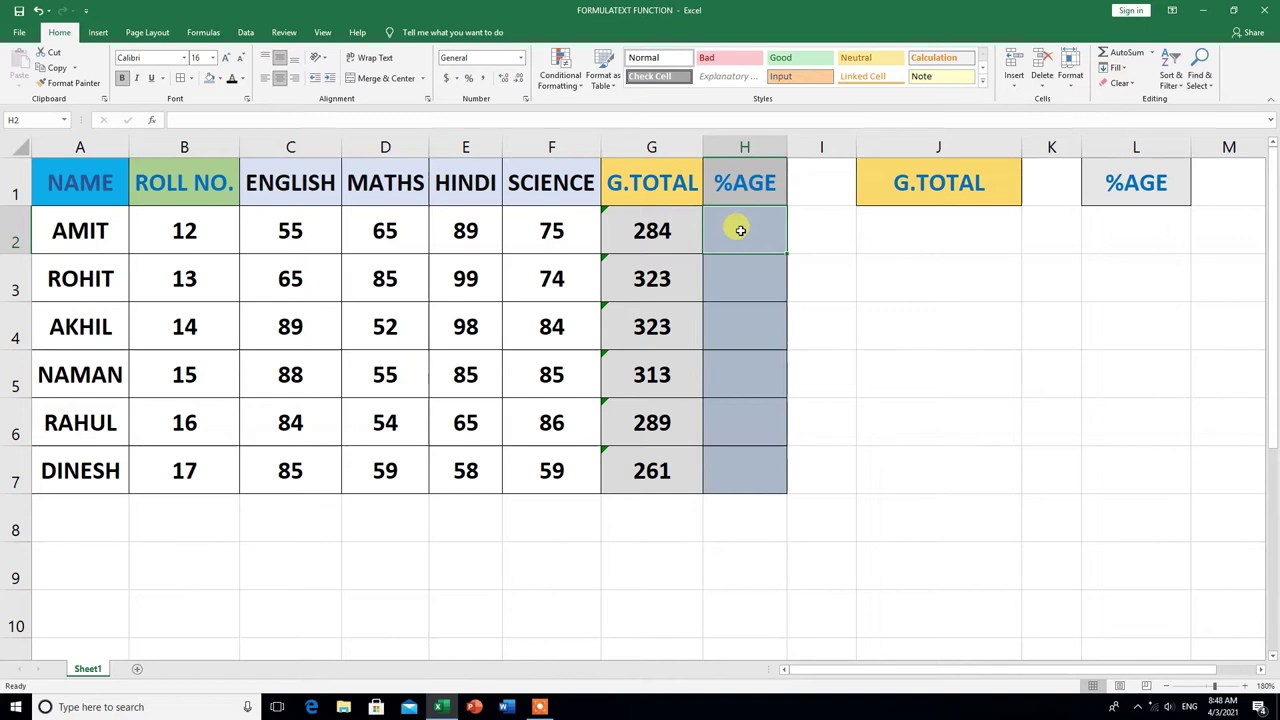
pyautogui.write('=')
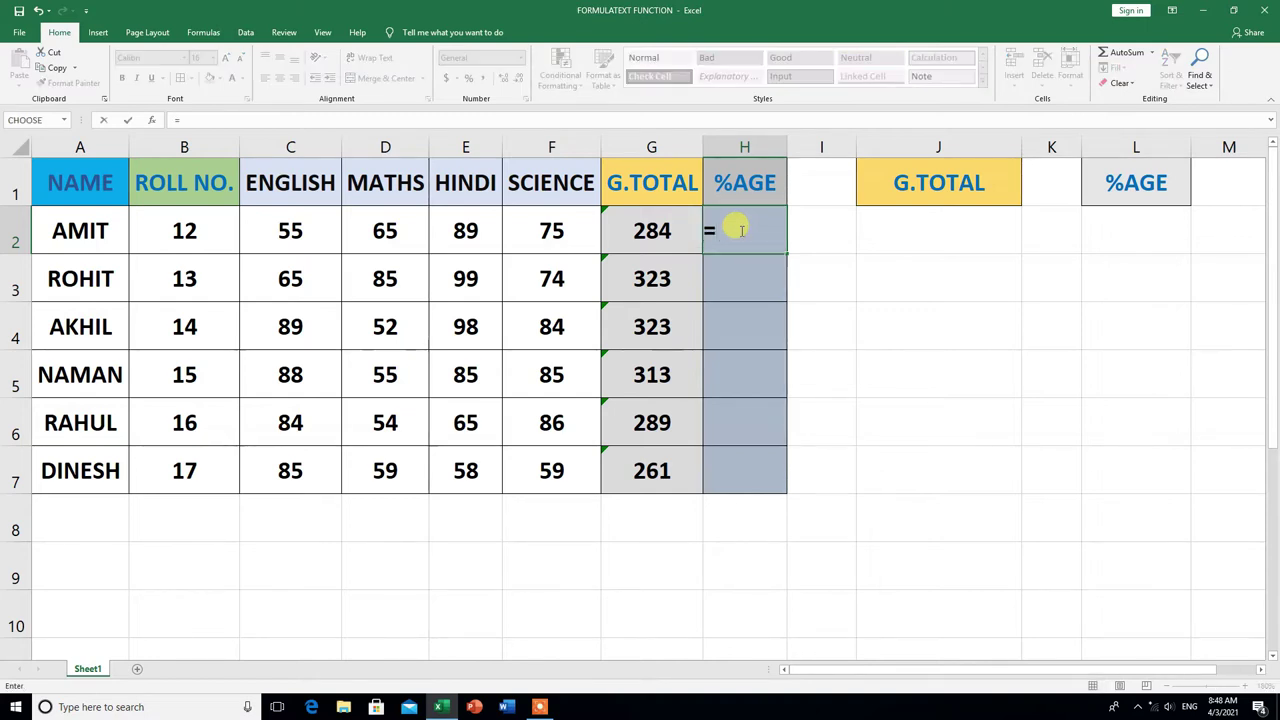
pyautogui.click(650, 231)
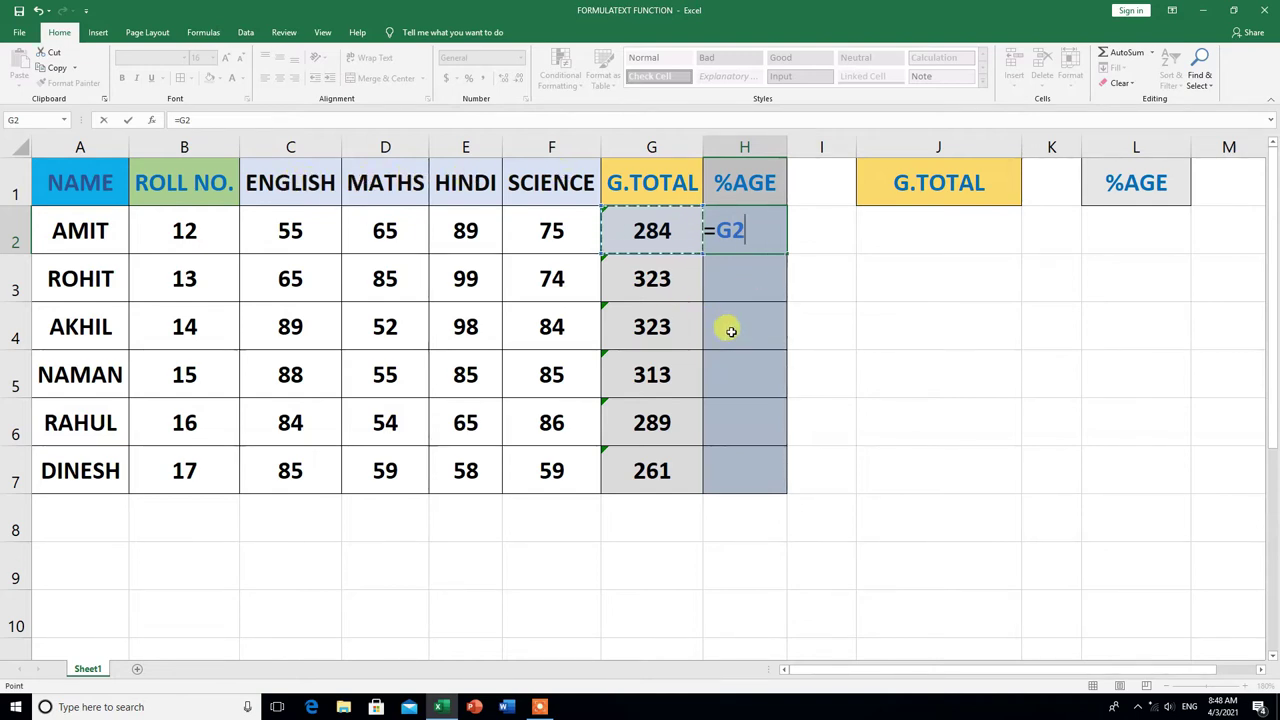
pyautogui.write('/4')
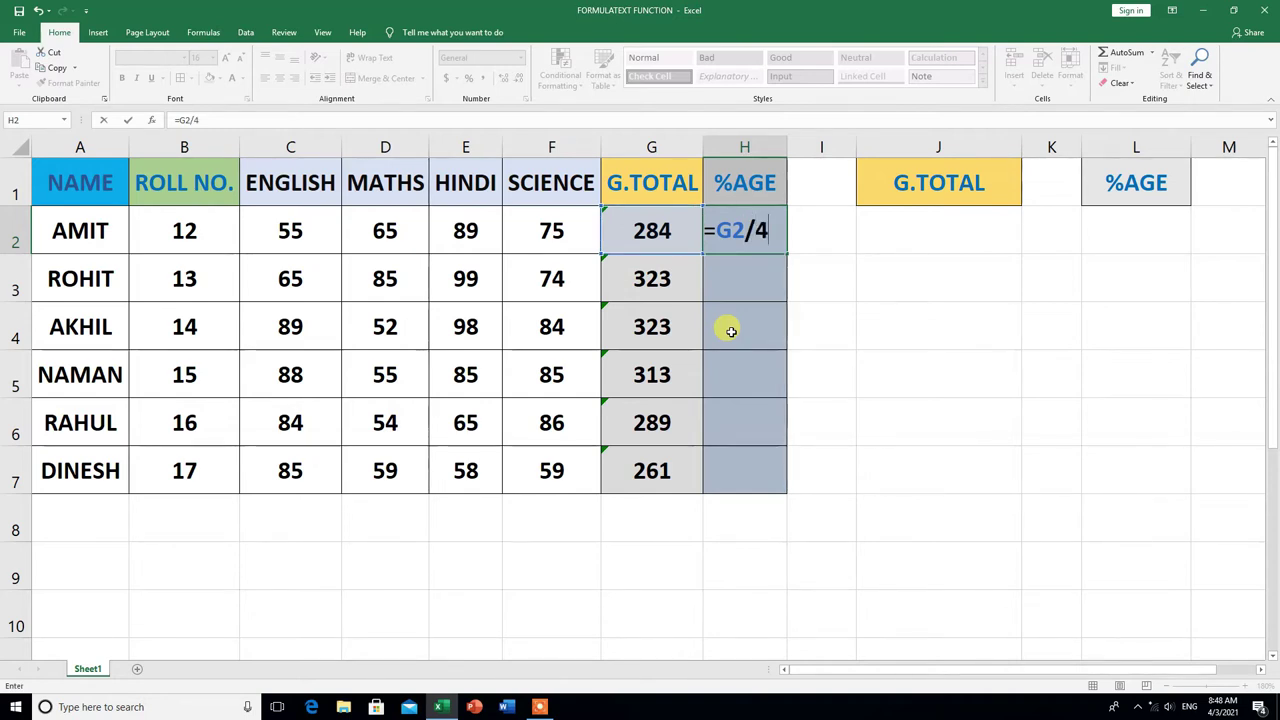
pyautogui.press('Return')
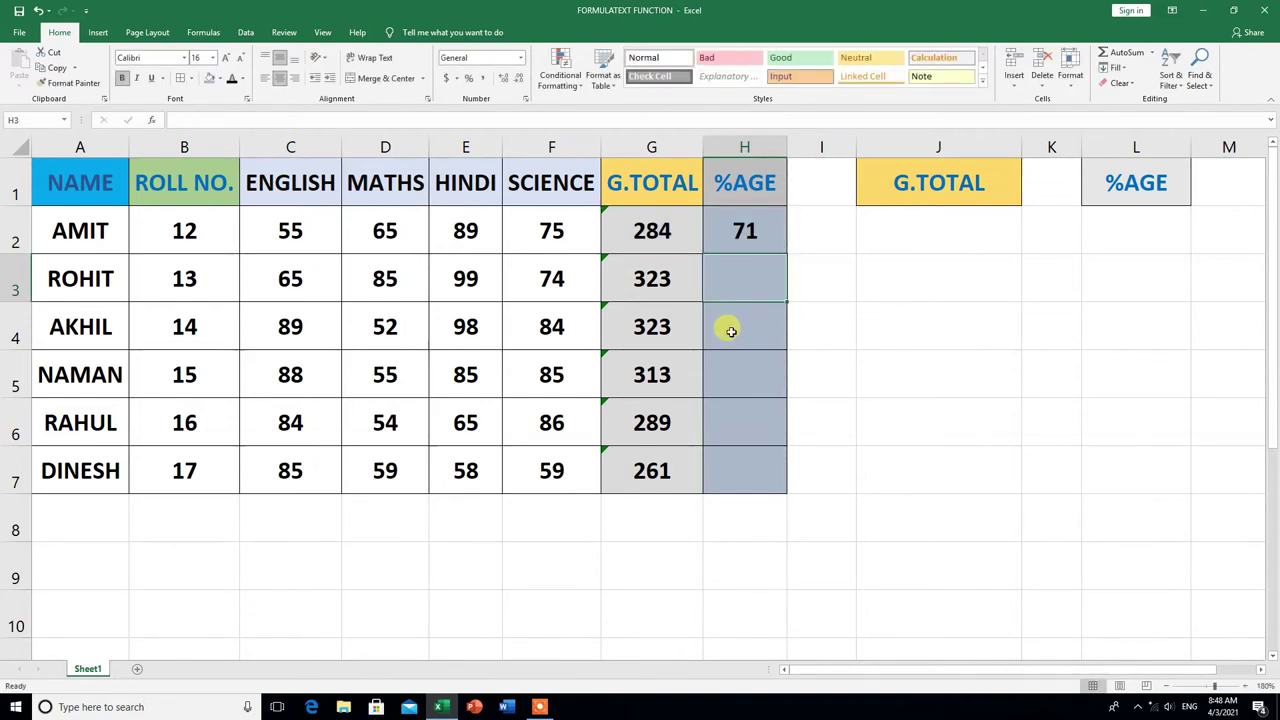
pyautogui.click(762, 230)
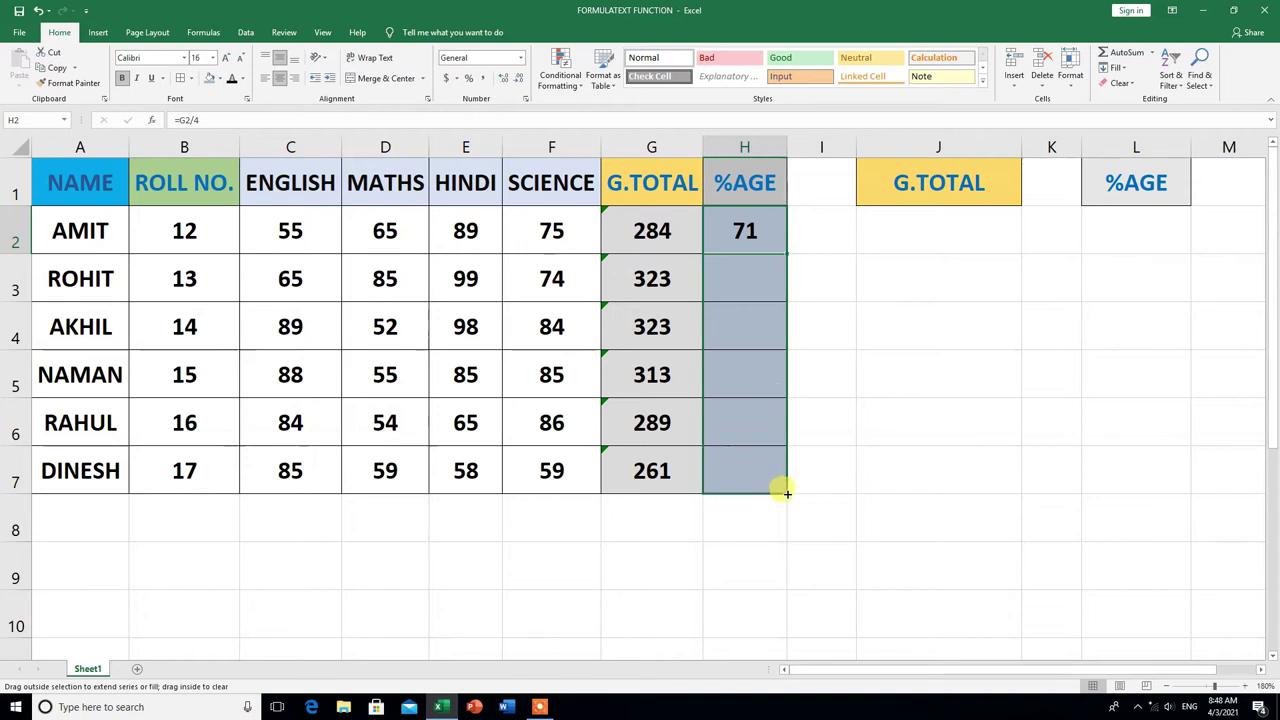
pyautogui.moveTo(786, 250); pyautogui.dragTo(777, 487)
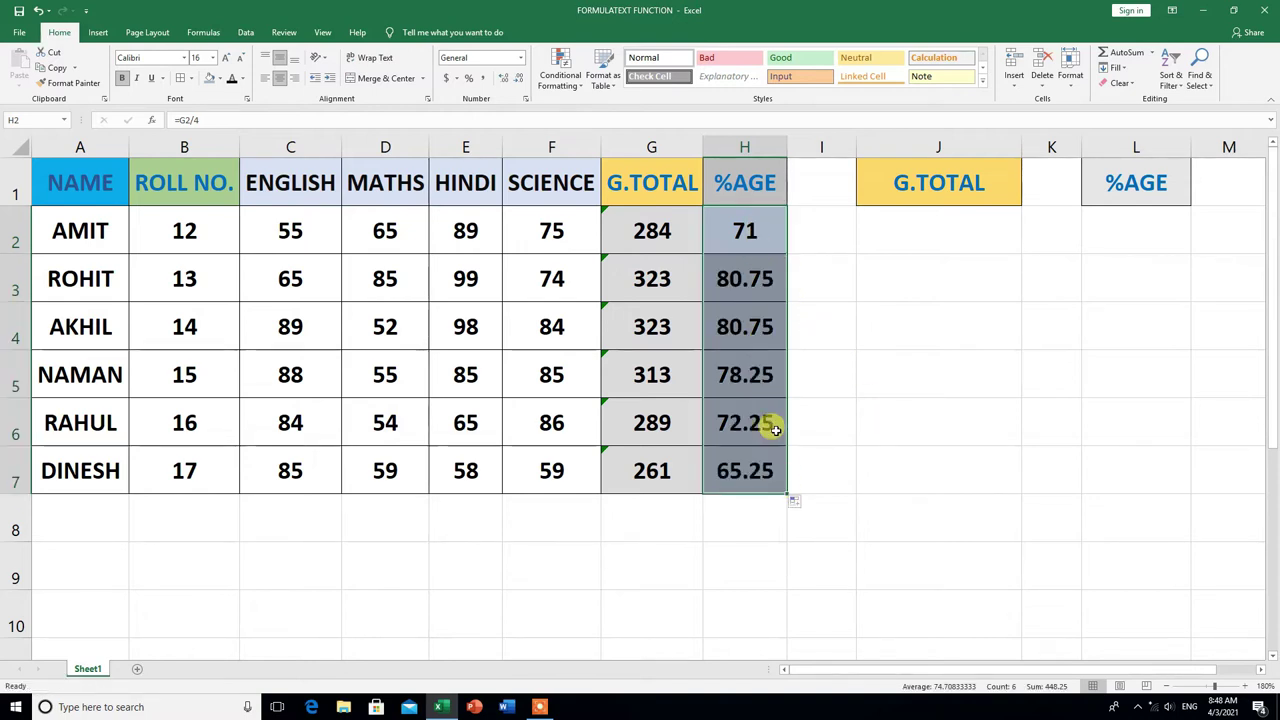
# - Type fixed totals 333 into ROHIT's G3 and 444 into NAMAN's G5
pyautogui.click(745, 565)
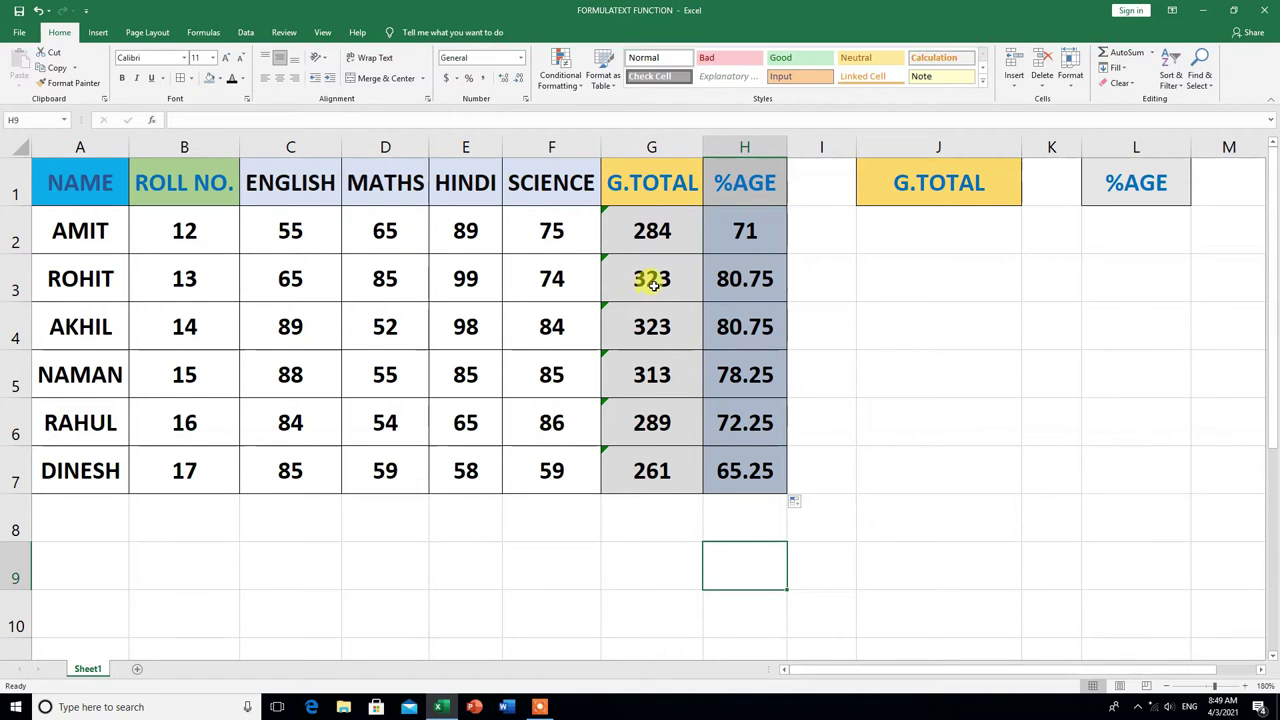
pyautogui.click(652, 283)
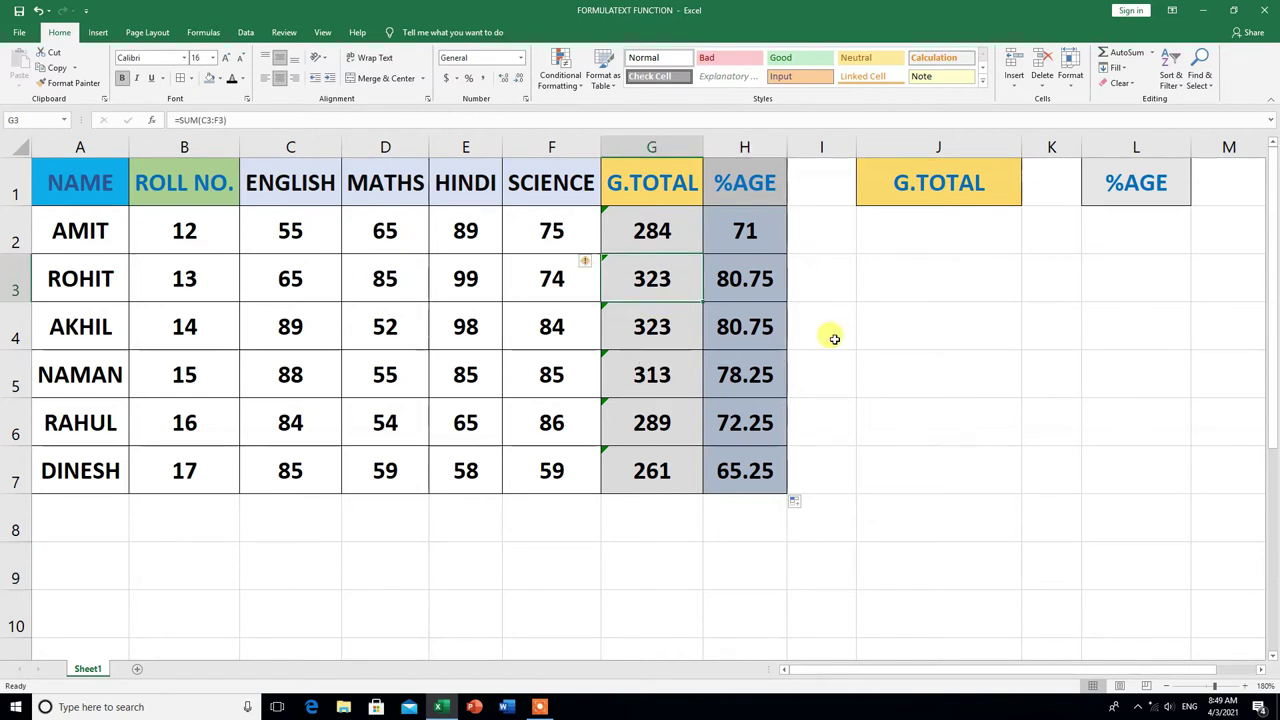
pyautogui.write('3')
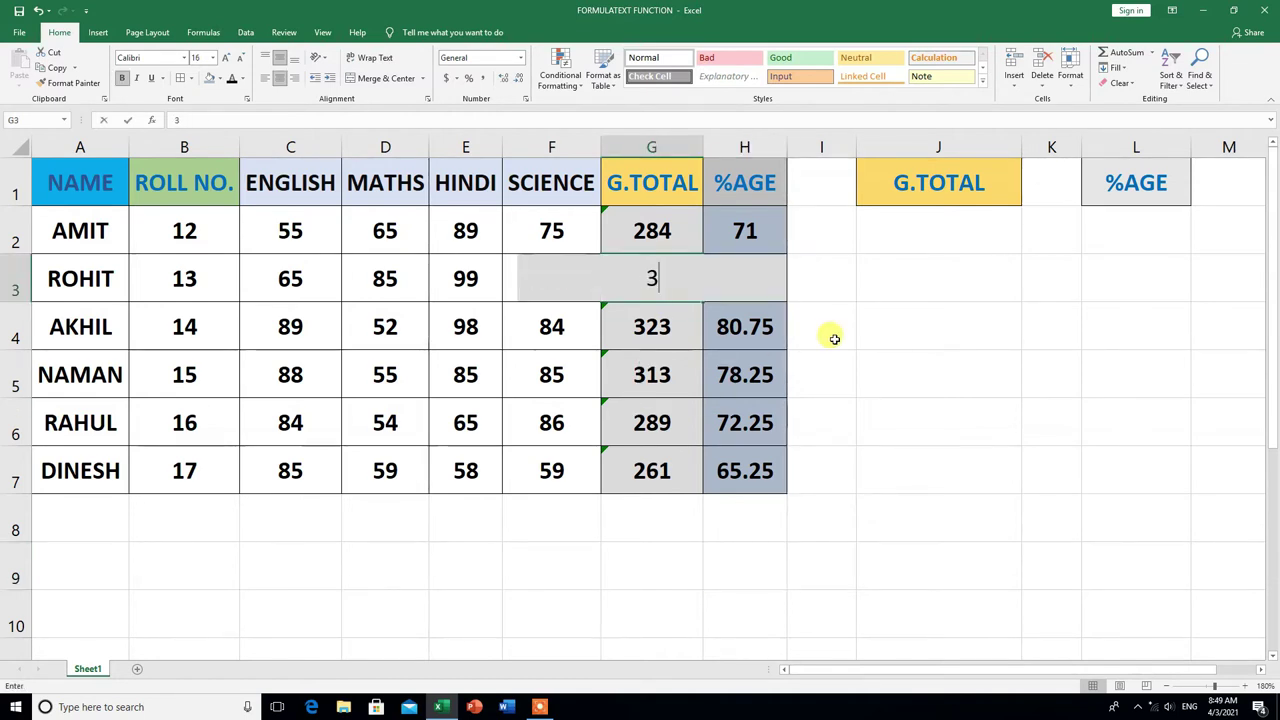
pyautogui.write('33')
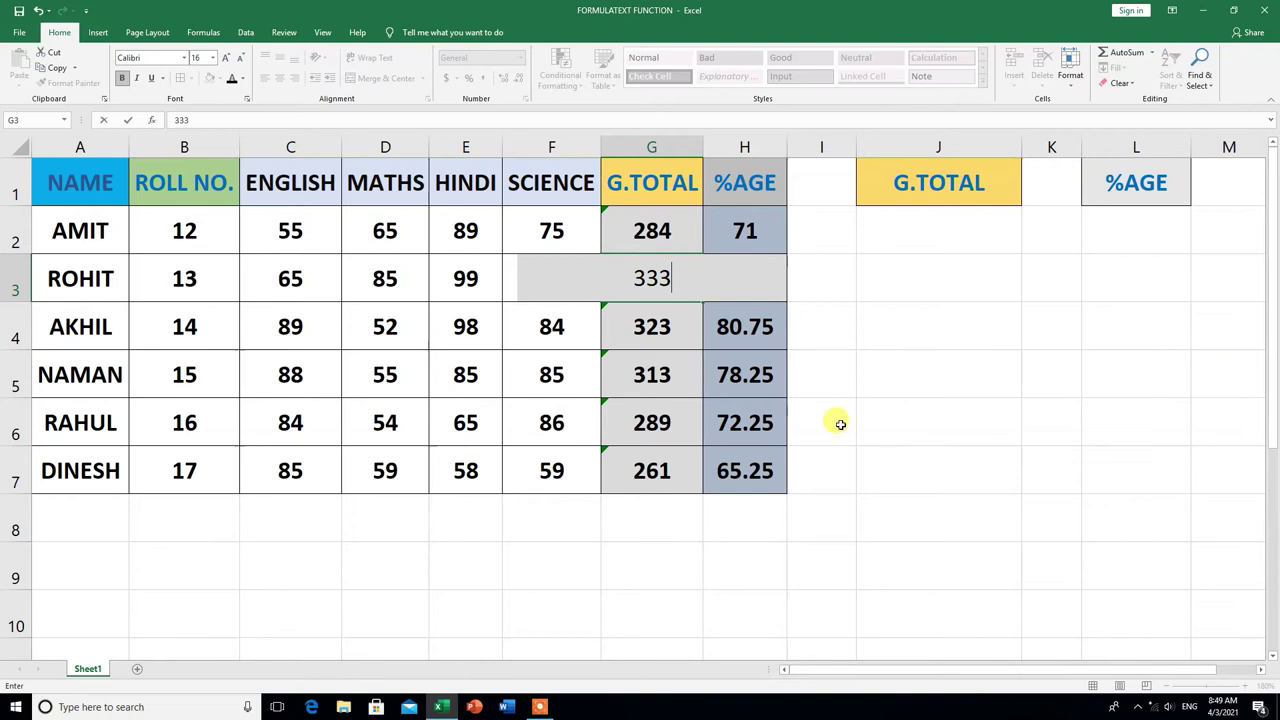
pyautogui.click(836, 424)
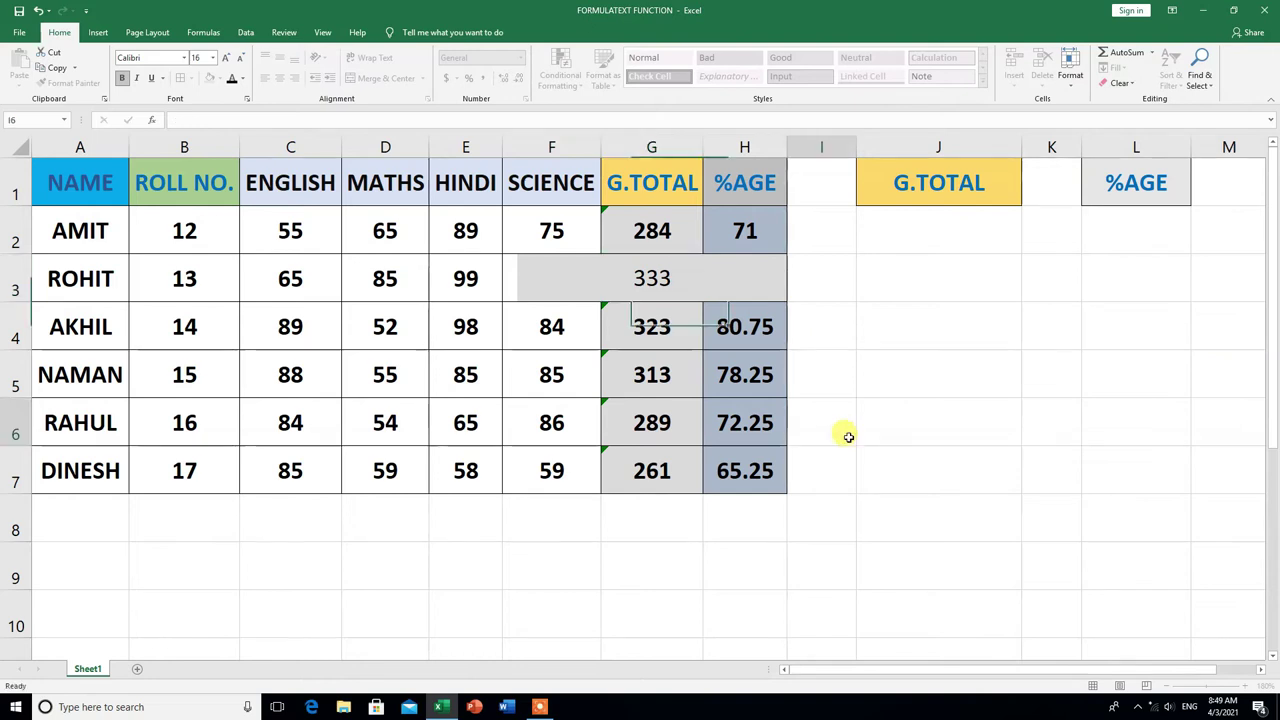
pyautogui.click(644, 380)
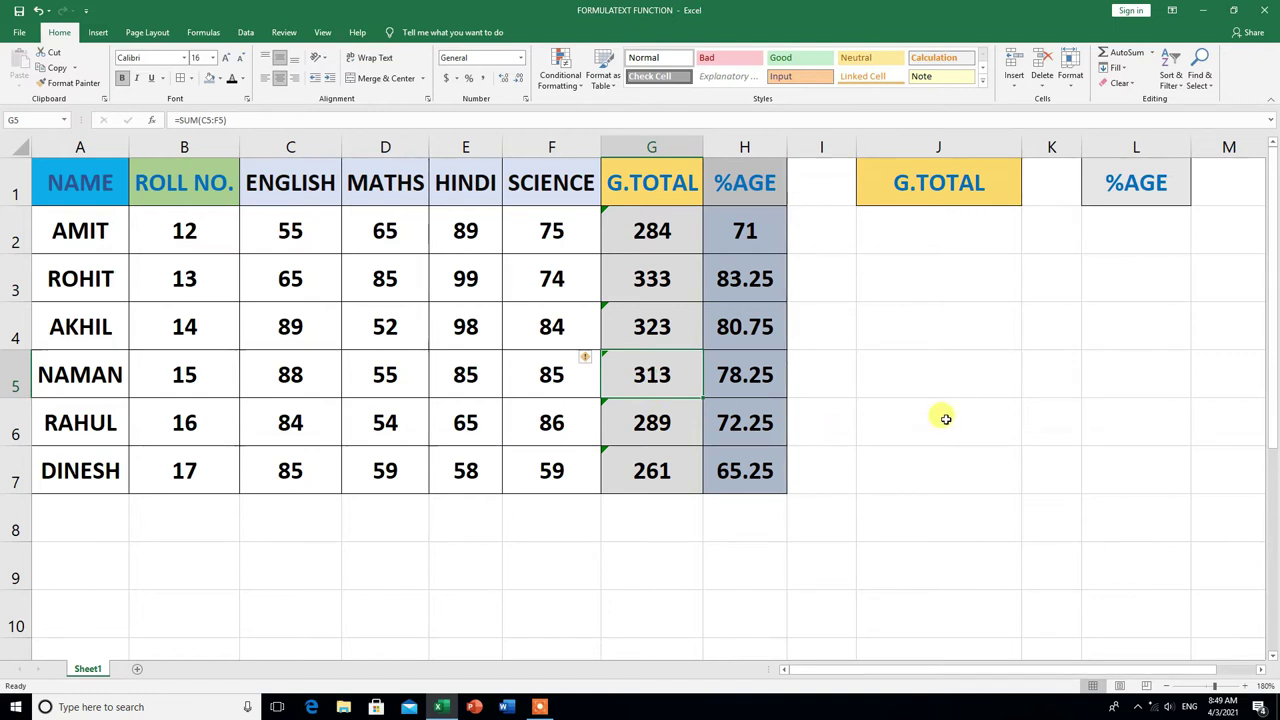
pyautogui.write('444')
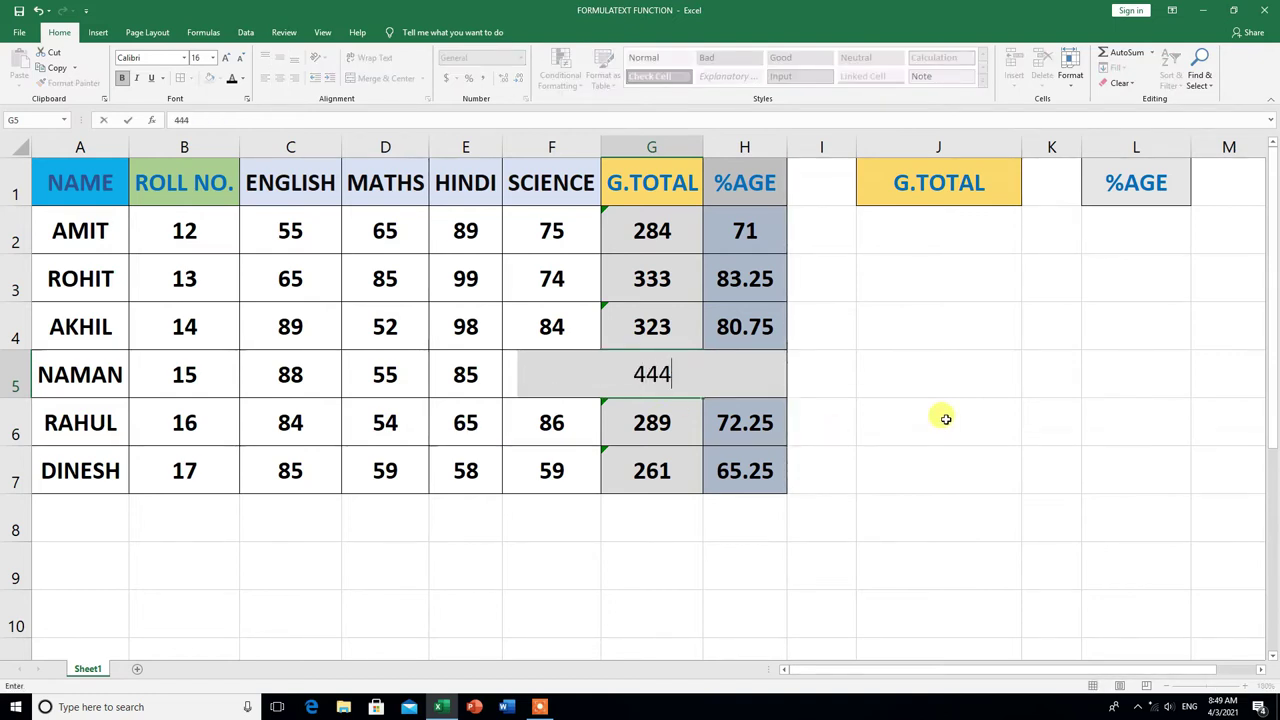
pyautogui.click(880, 491)
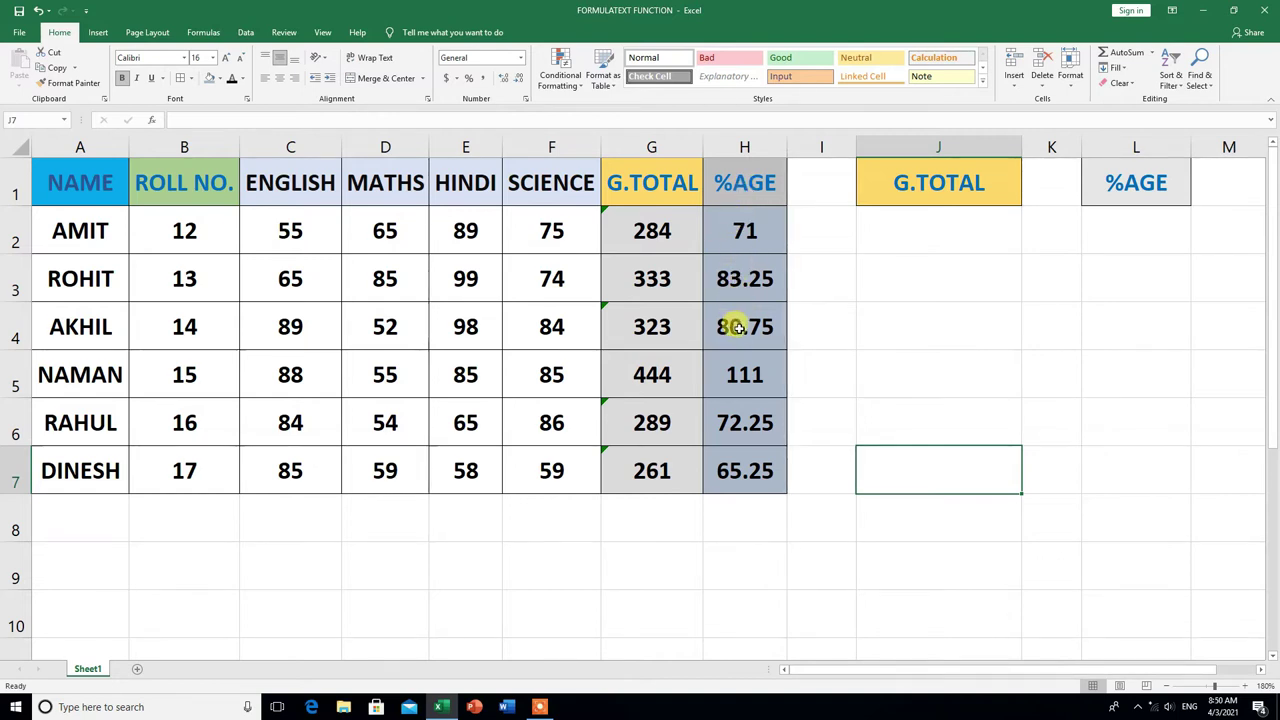
# - Type fixed percentages 55 into AKHIL's H4 and 66 into DINESH's H7
pyautogui.click(736, 322)
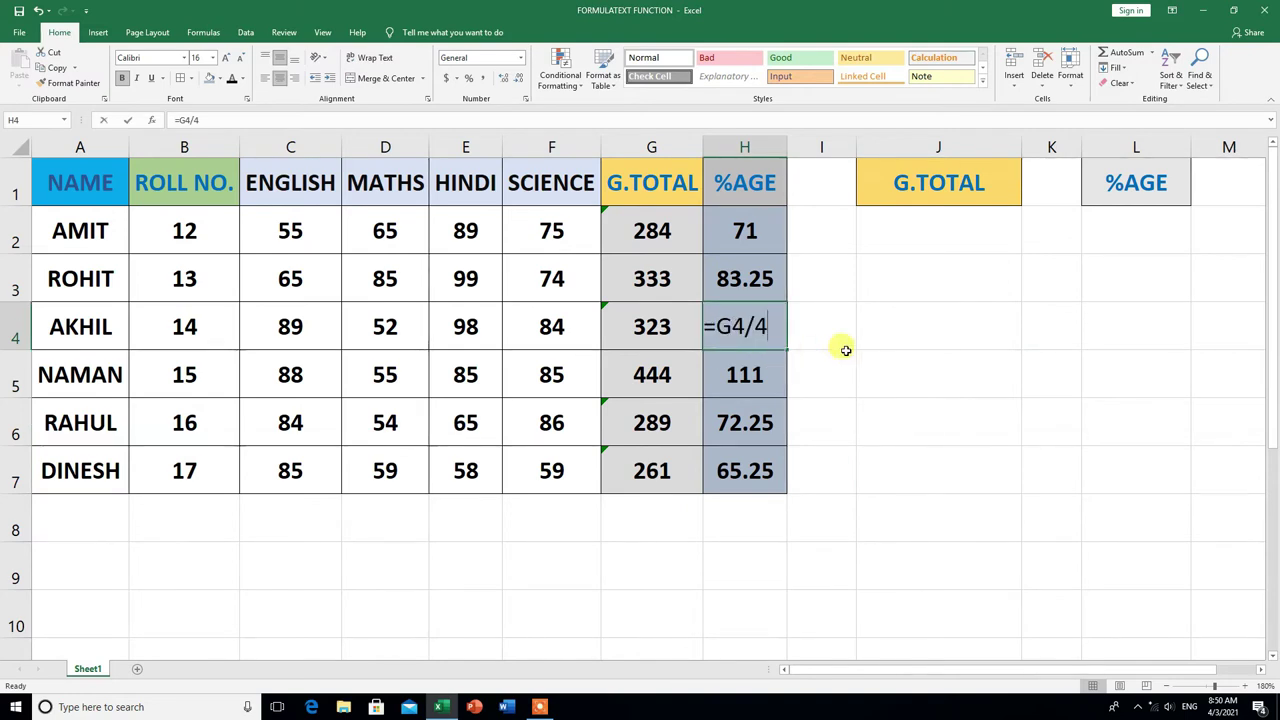
pyautogui.write('55')
pyautogui.click(748, 470)
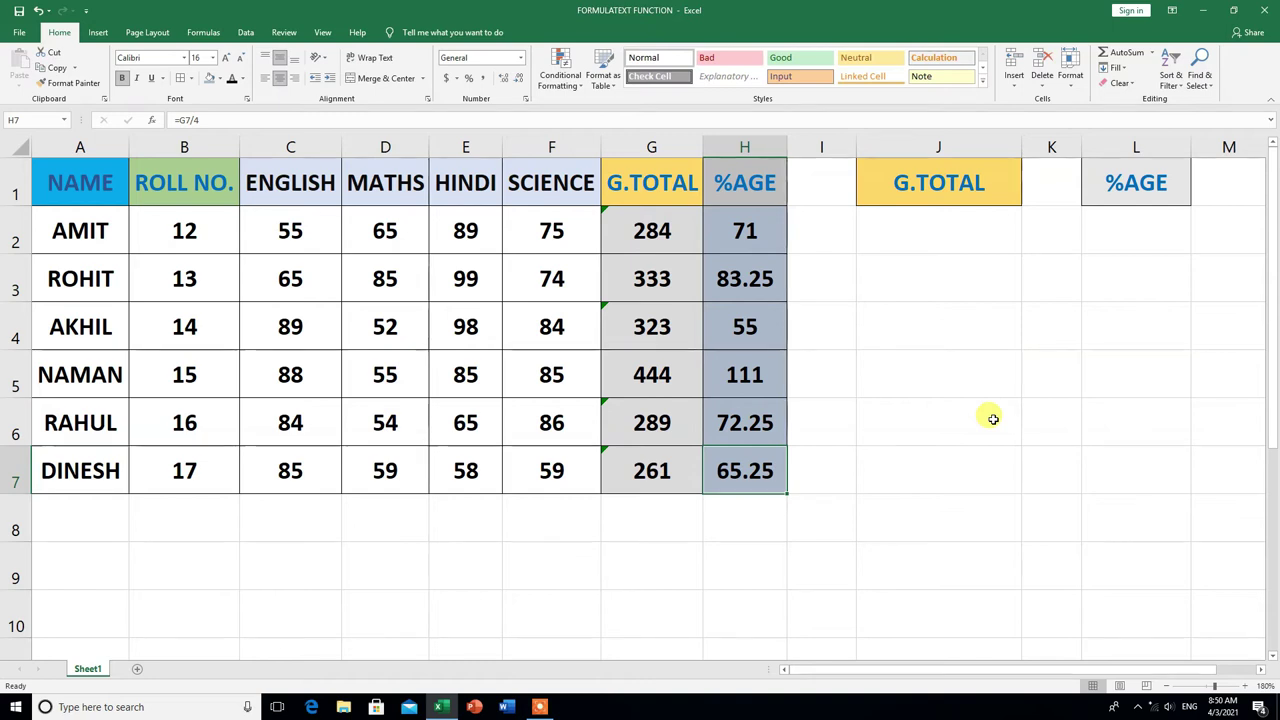
pyautogui.write('66')
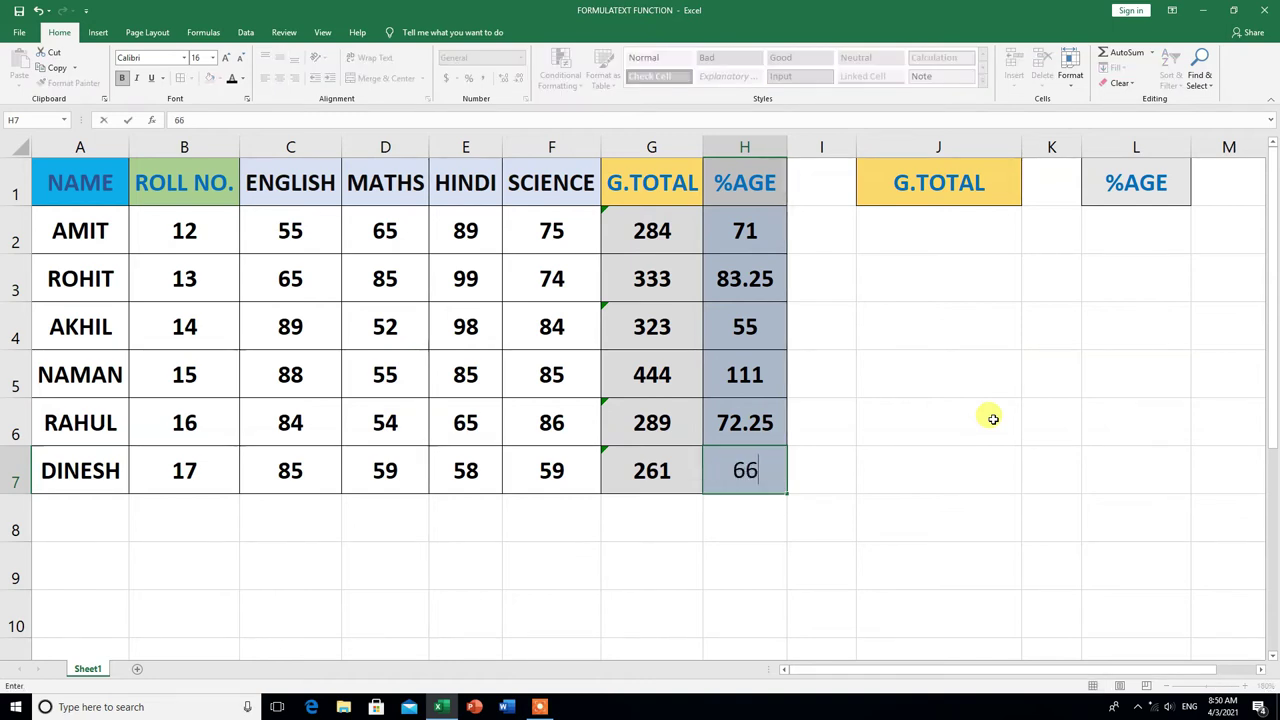
pyautogui.click(955, 490)
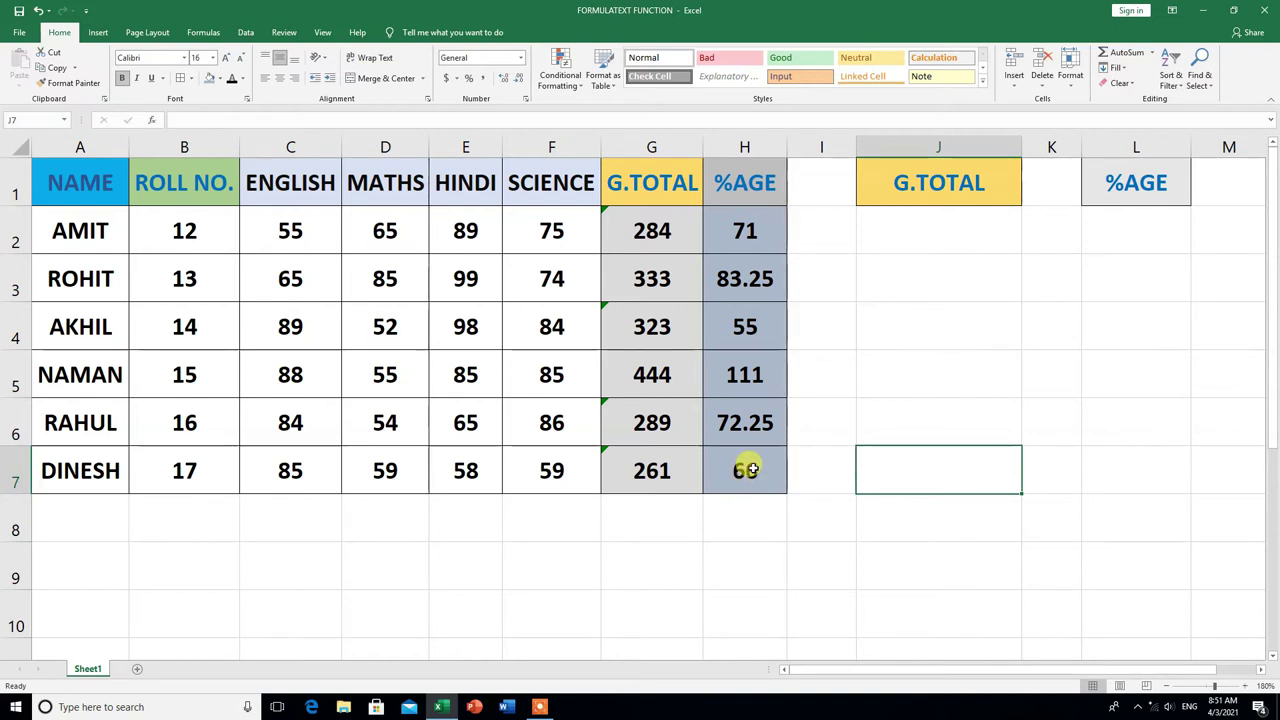
# - Enter =FORMULATEXT(G2) in J2 so it displays =SUM(C2:F2)
pyautogui.click(908, 234)
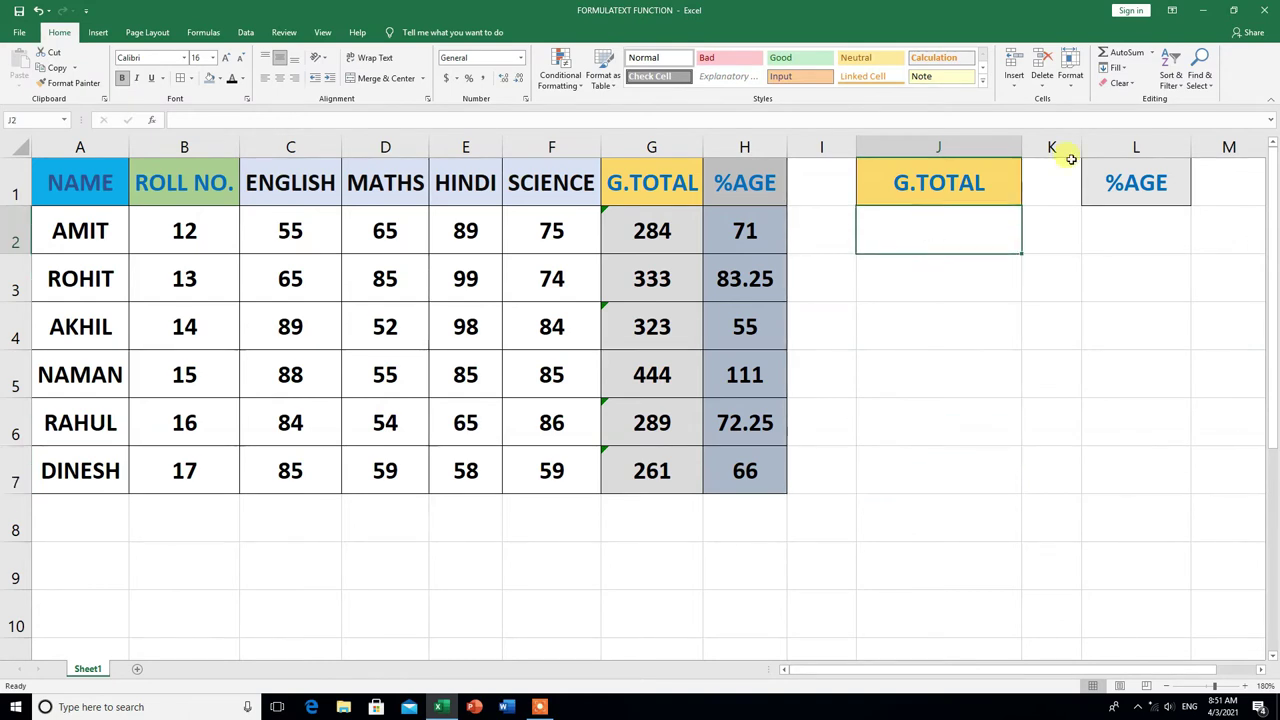
pyautogui.write('=')
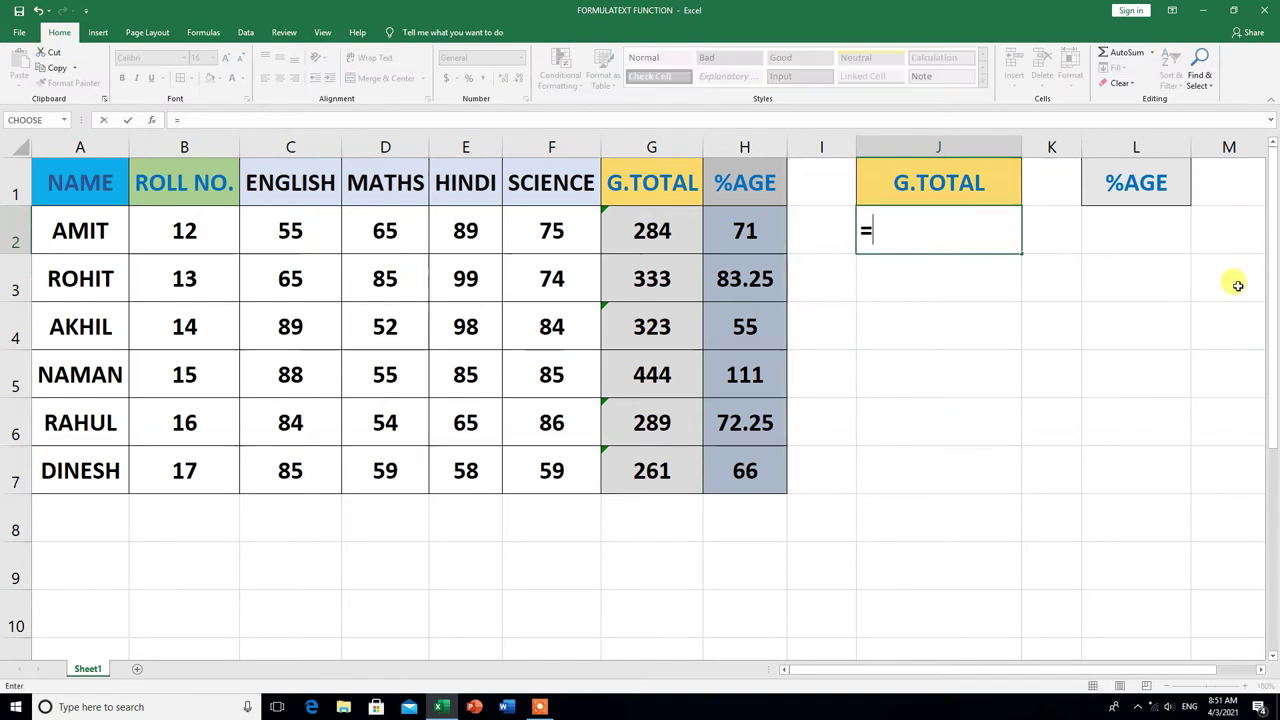
pyautogui.write('FORMU')
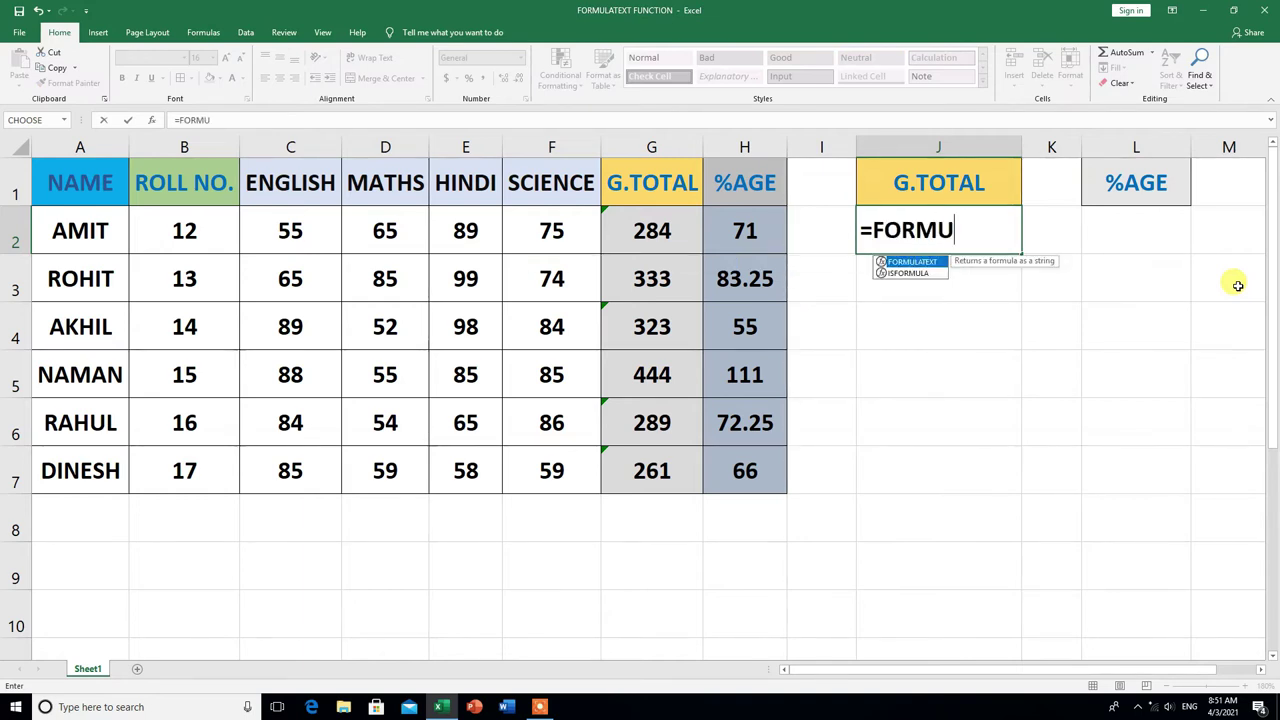
pyautogui.doubleClick(907, 263)
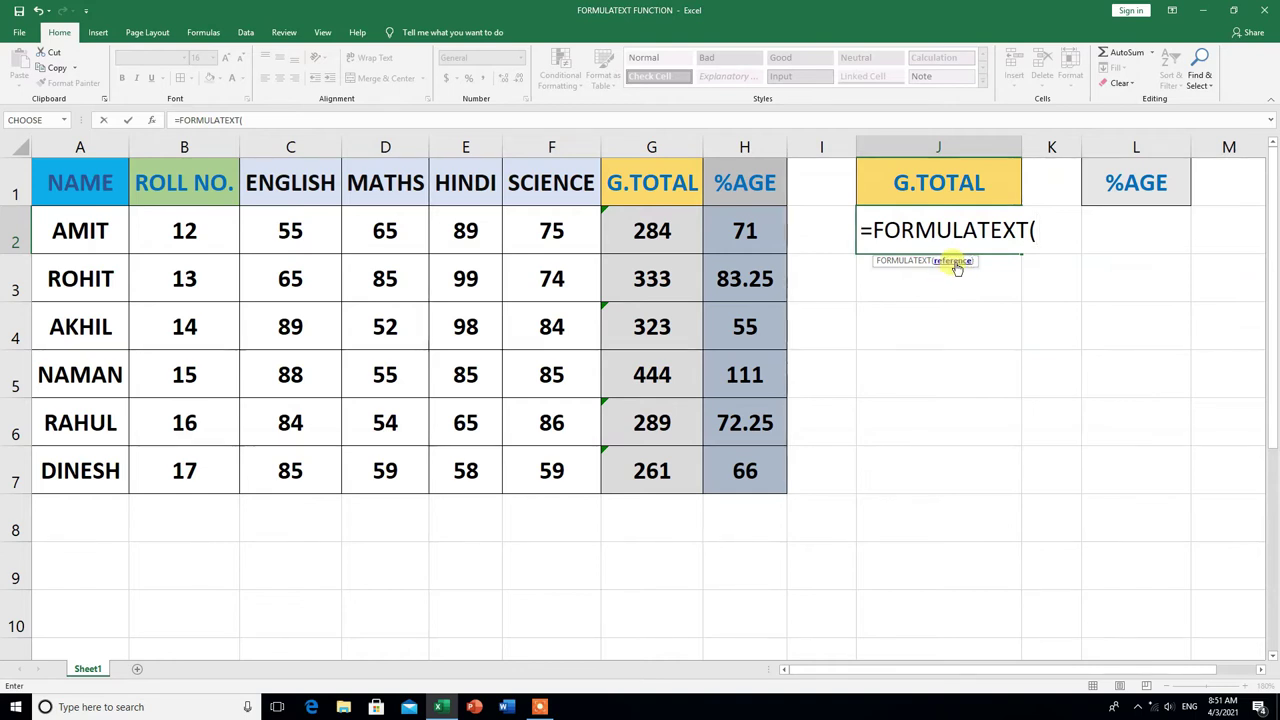
pyautogui.click(650, 233)
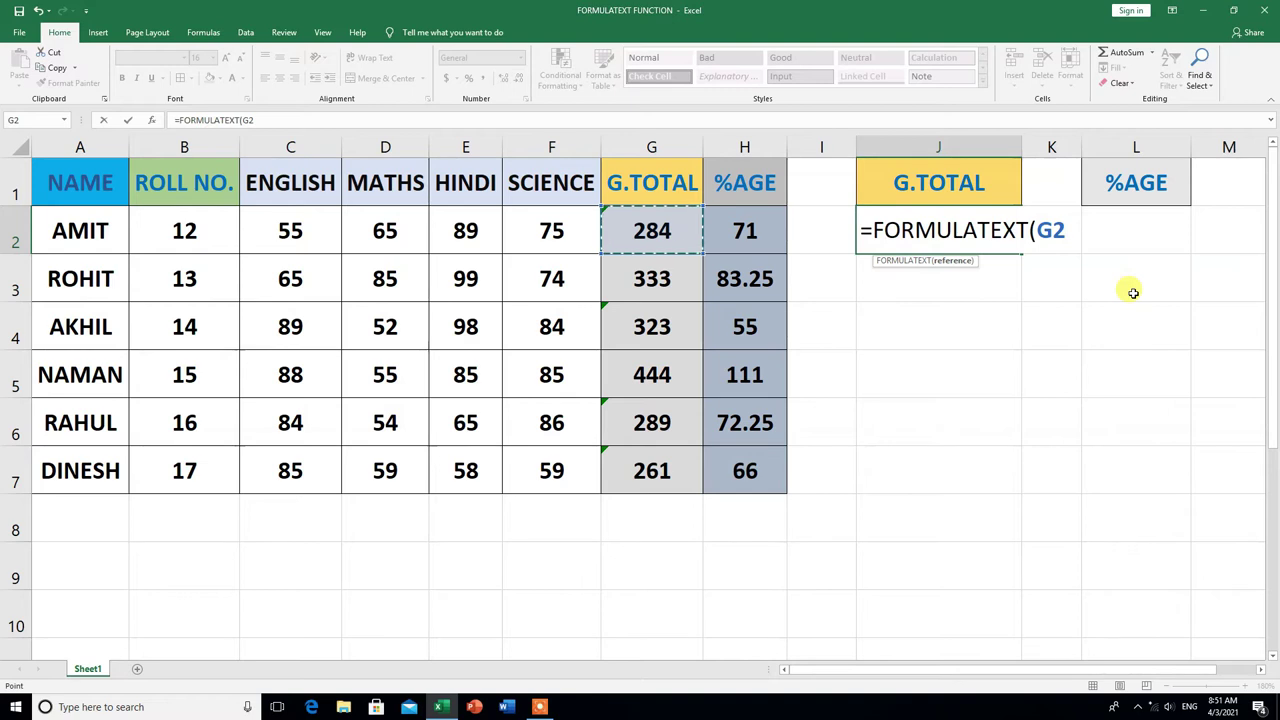
pyautogui.write(')')
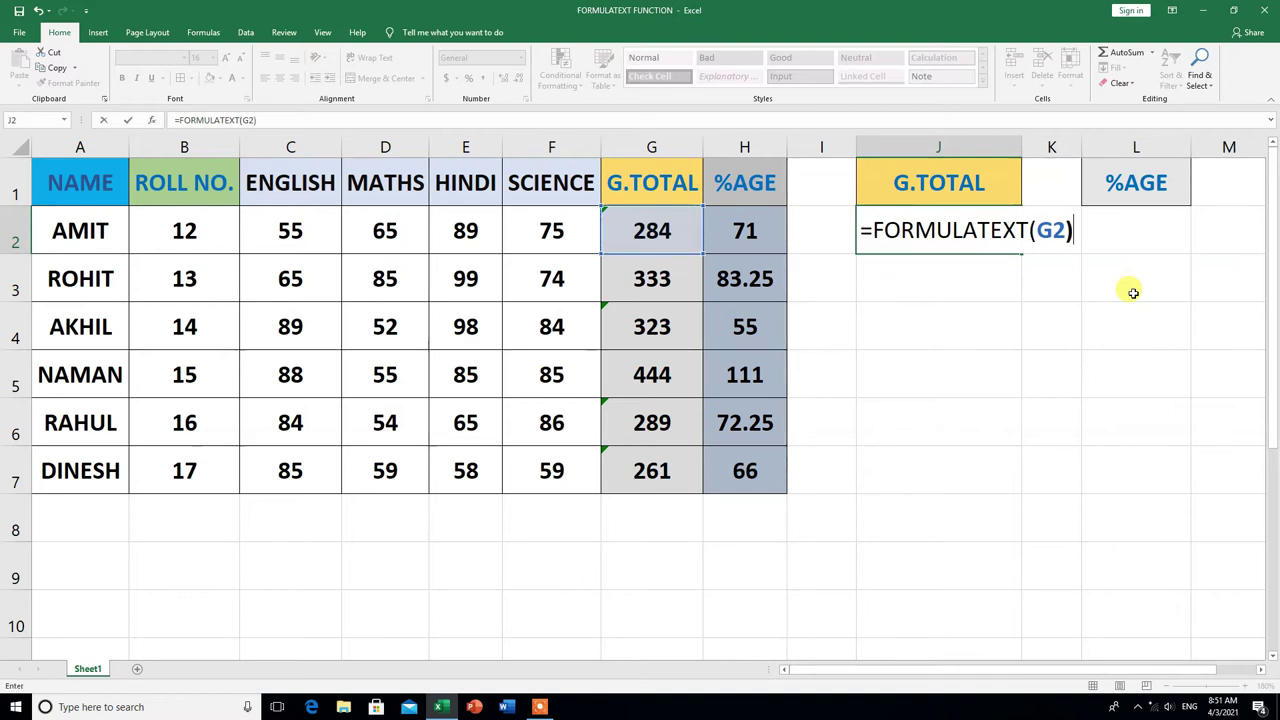
pyautogui.press('Return')
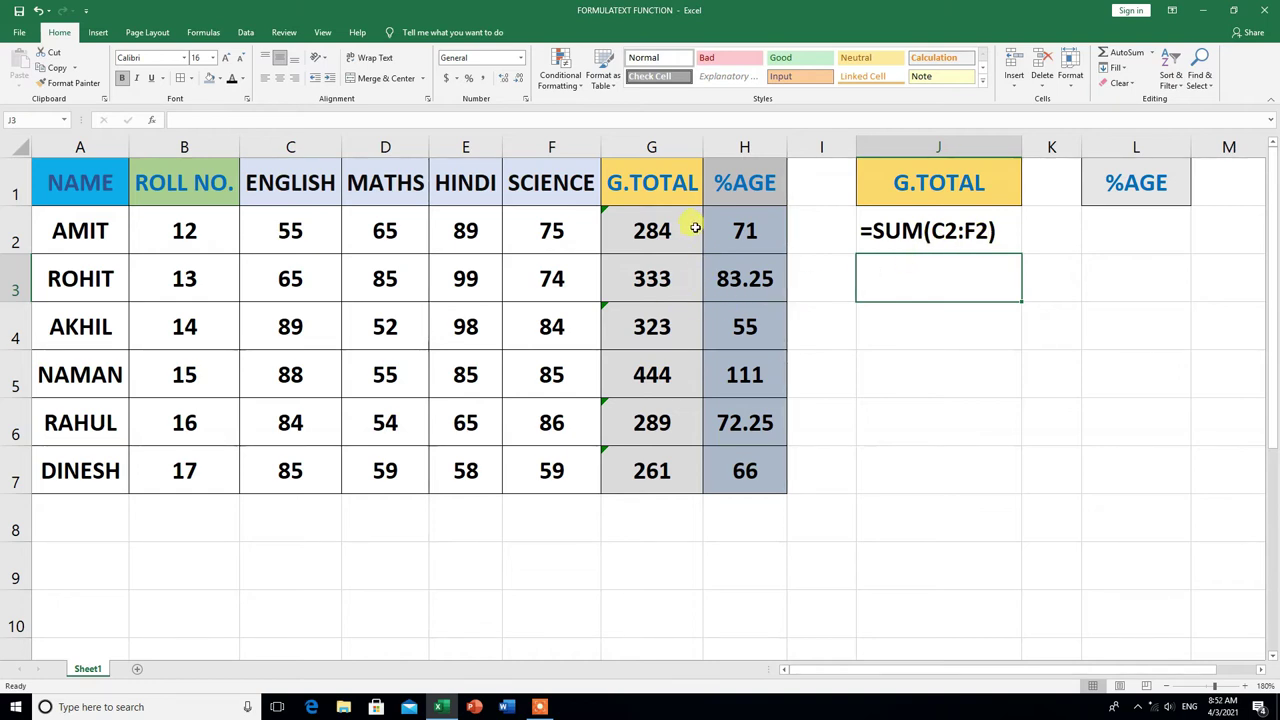
# - Fill J2's FORMULATEXT formula down to J7, with #N/A appearing for rows 3 and 5
pyautogui.click(998, 231)
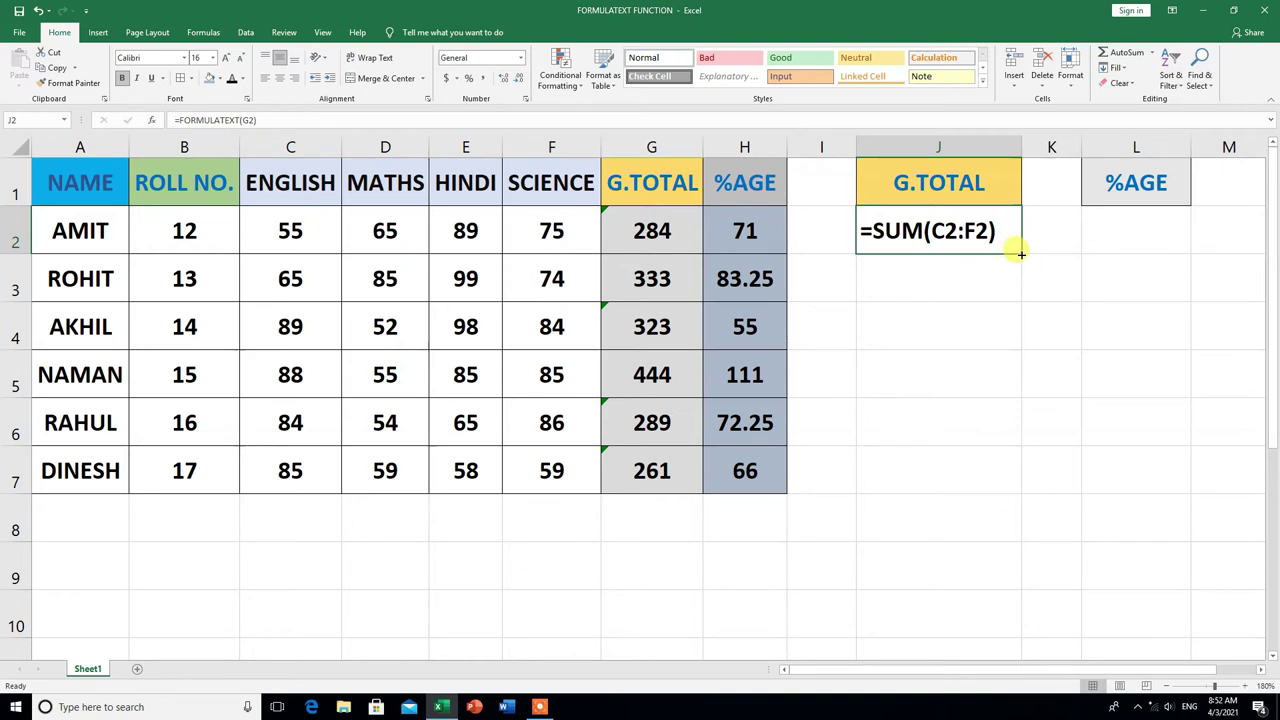
pyautogui.moveTo(1021, 252); pyautogui.dragTo(1020, 490)
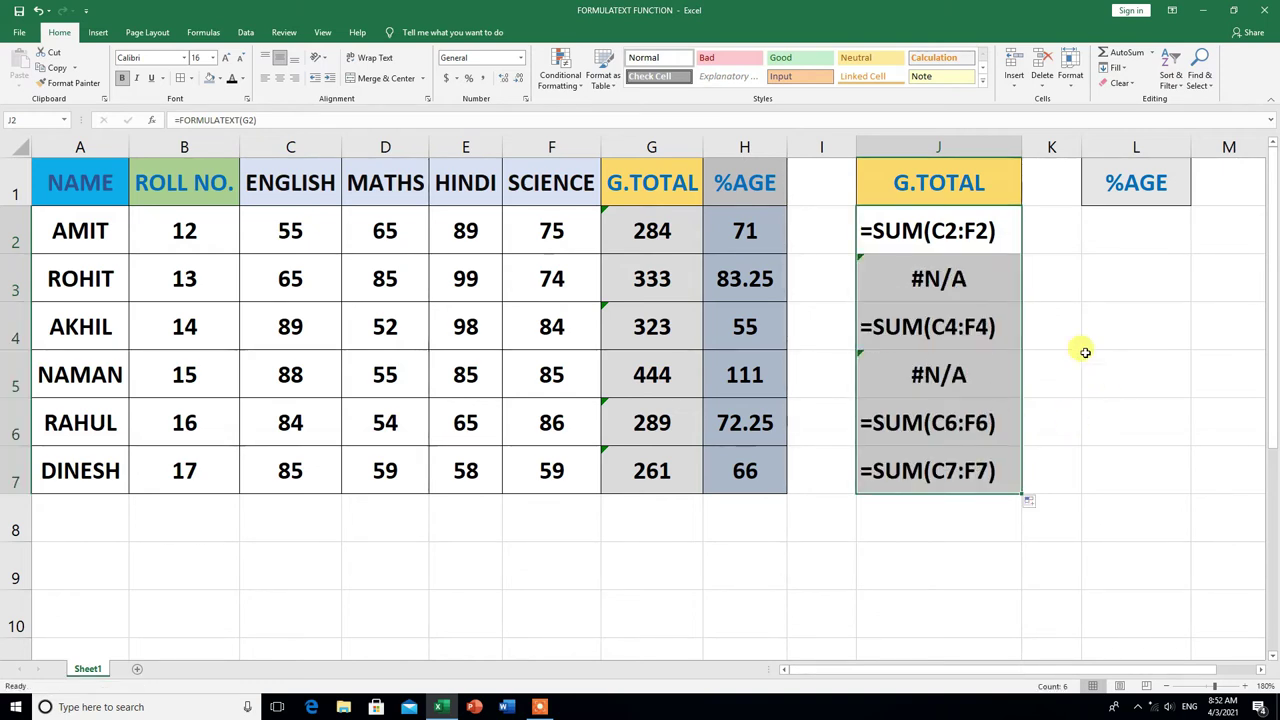
pyautogui.moveTo(1080, 349); pyautogui.dragTo(1098, 385)
pyautogui.click(1098, 385)
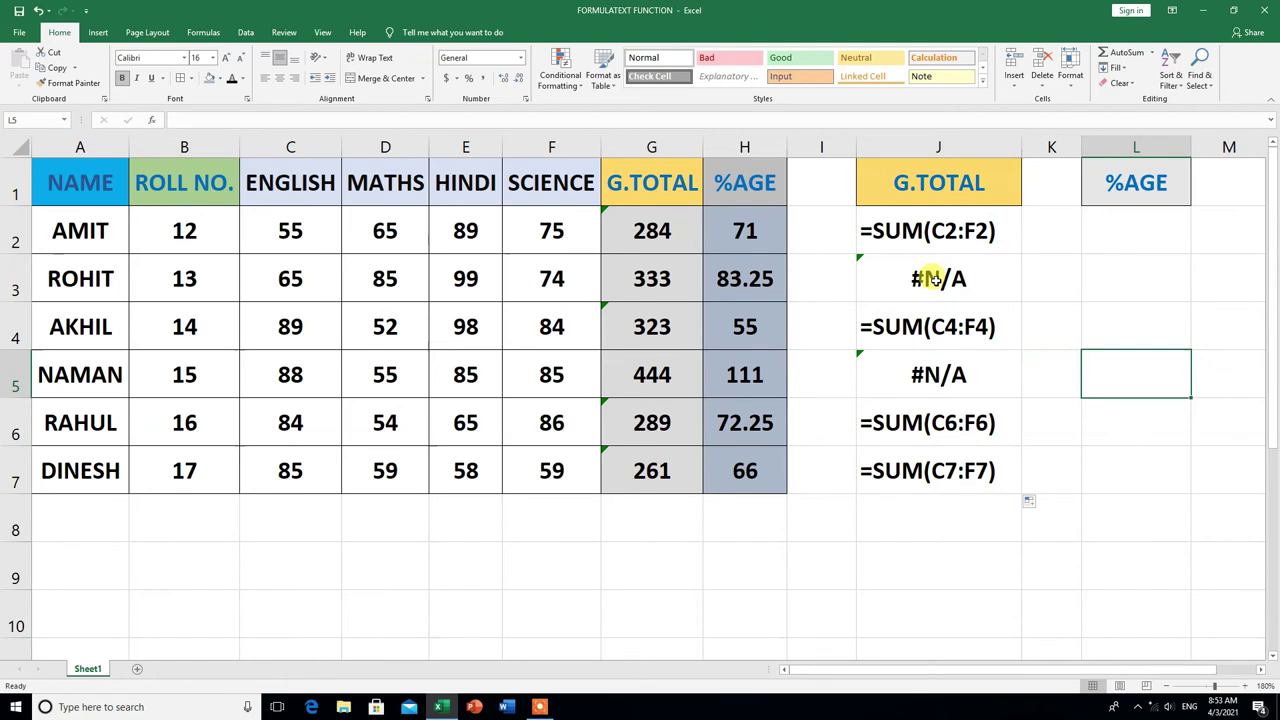
# - Enter =FORMULATEXT(H2) in L2 to display the =G2/4 percentage formula
pyautogui.hscroll(1, 1029, 510)
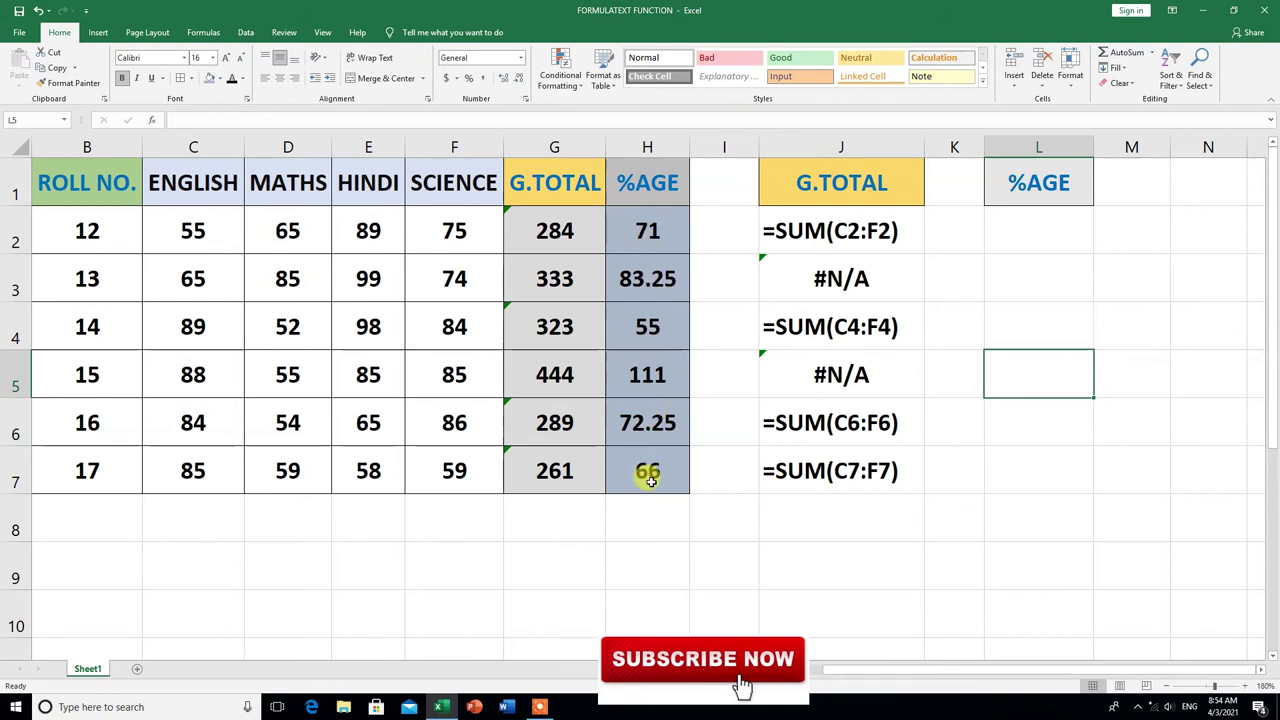
pyautogui.click(1018, 226)
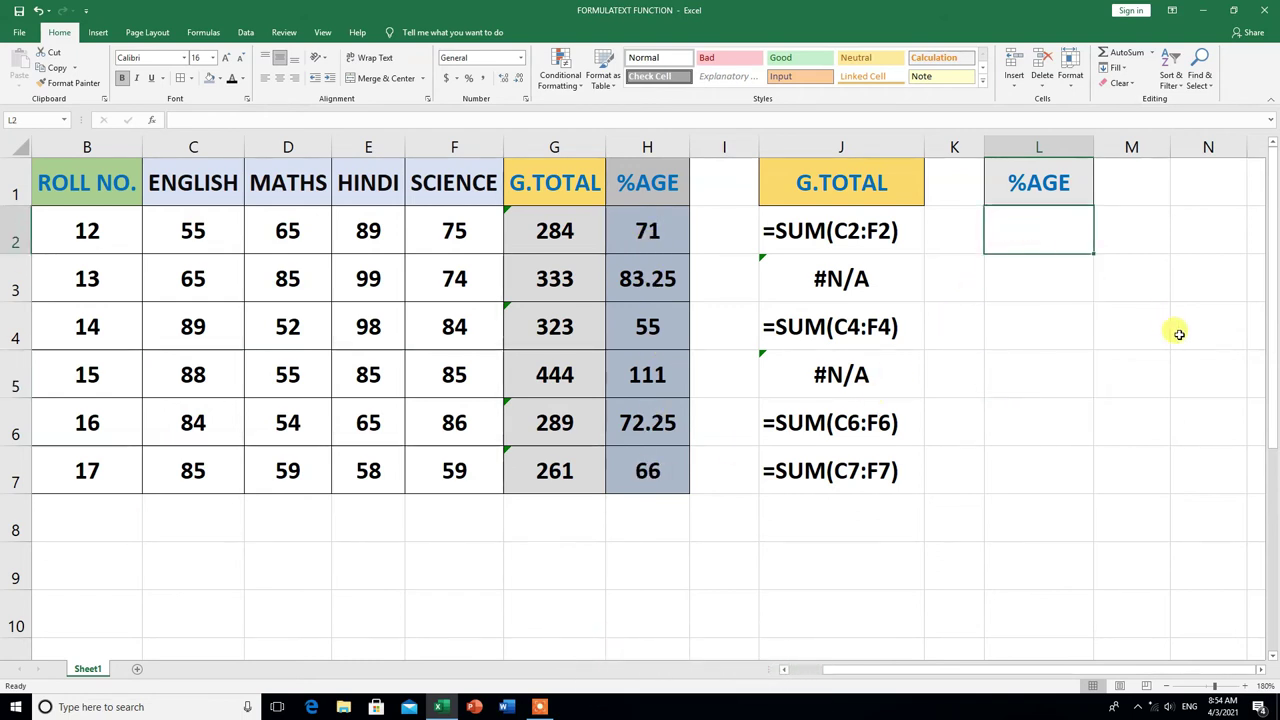
pyautogui.write('=')
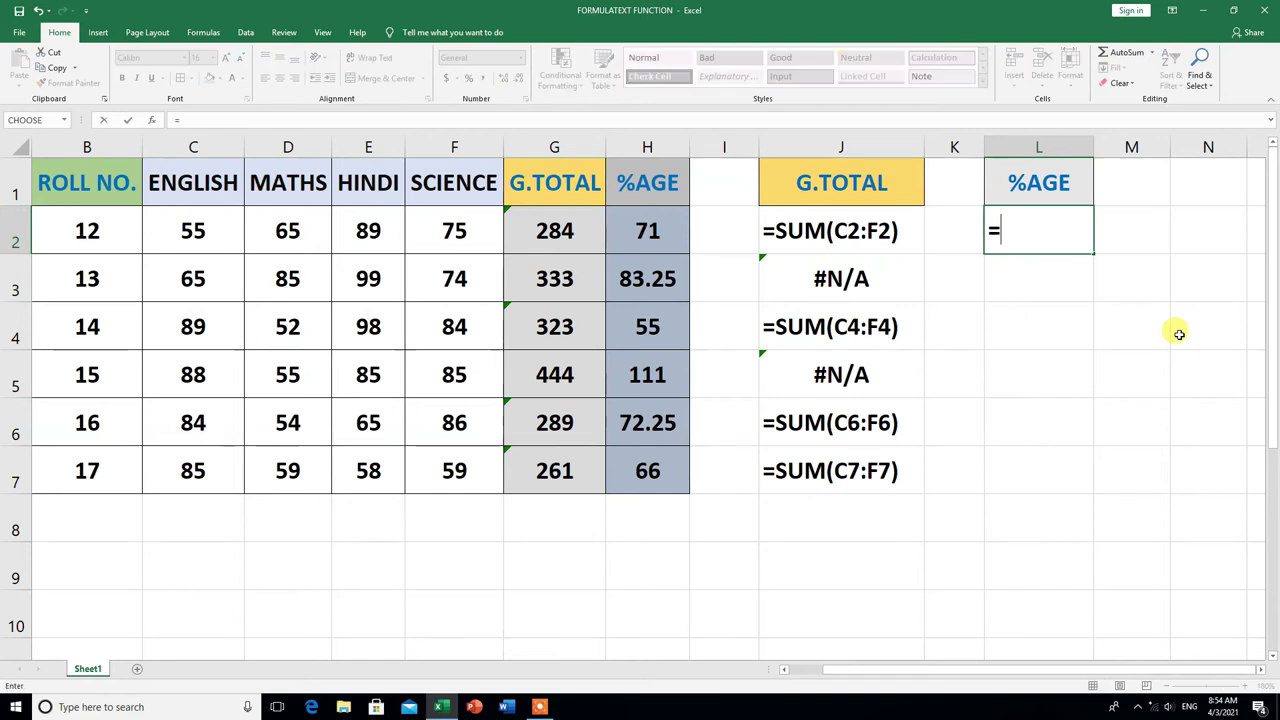
pyautogui.write('FORM')
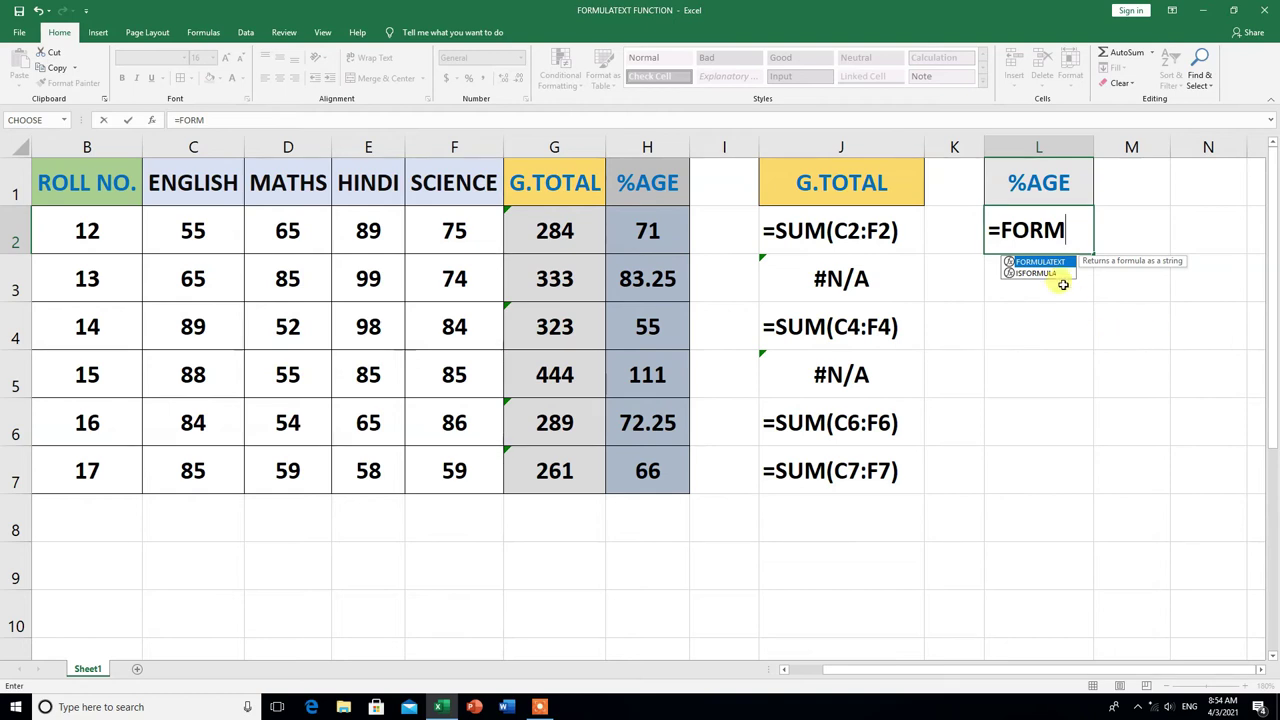
pyautogui.doubleClick(1052, 263)
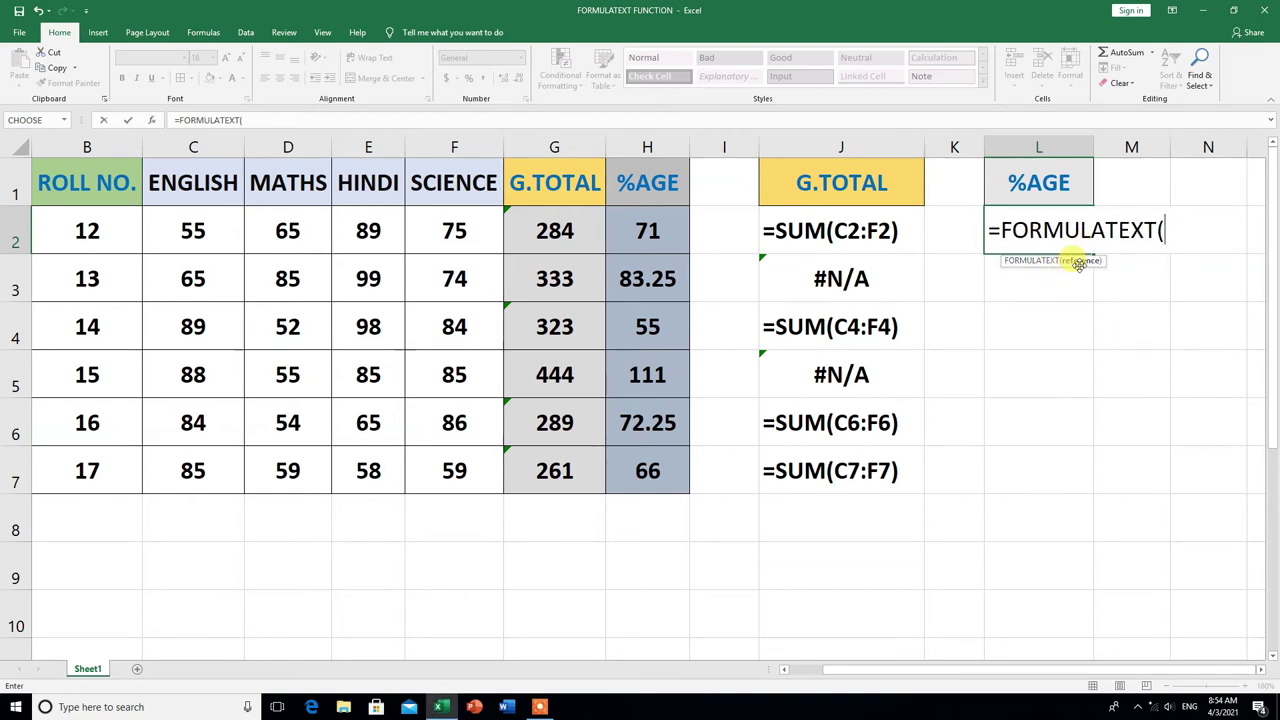
pyautogui.click(651, 231)
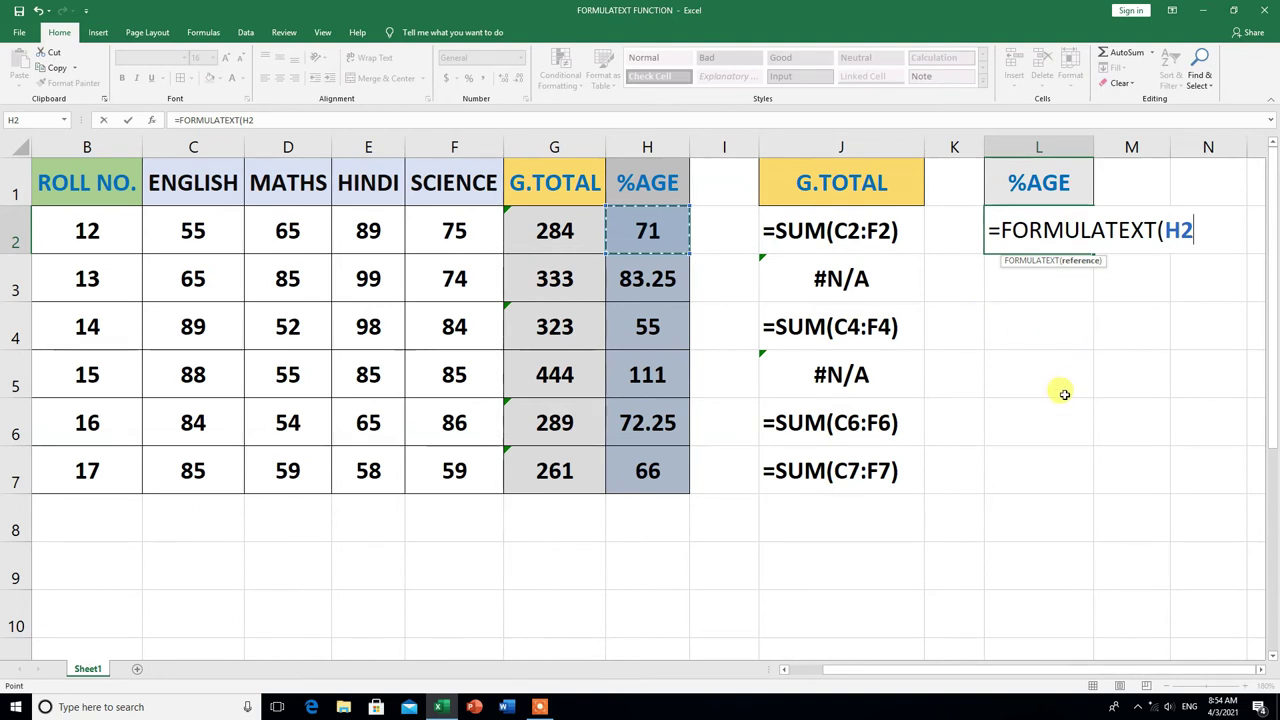
pyautogui.write(')')
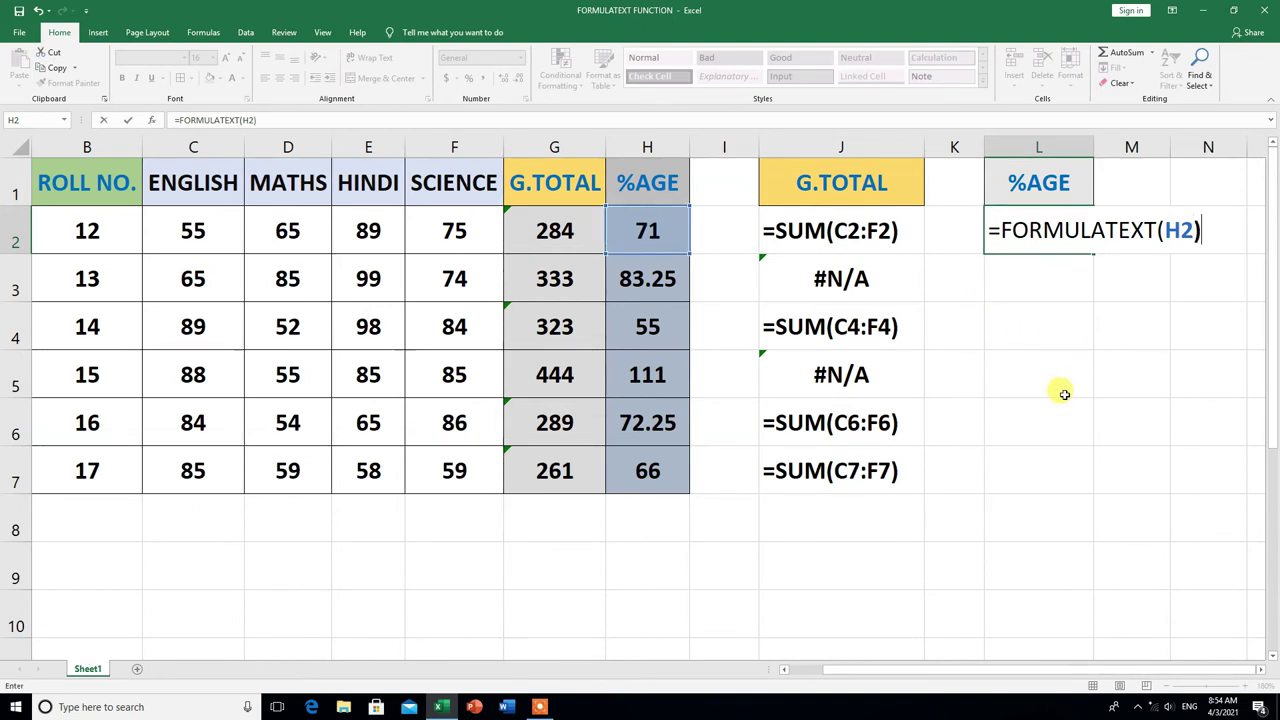
pyautogui.press('Return')
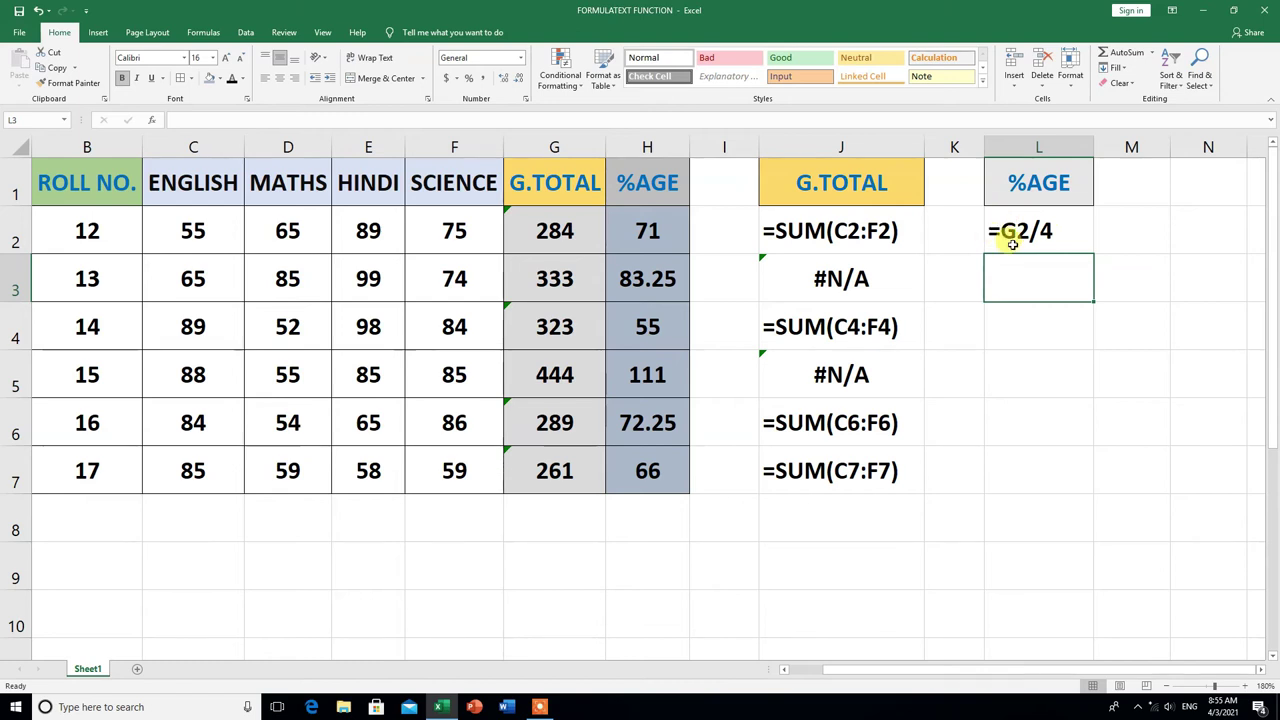
# - Copy L2's FORMULATEXT formula down to L7, leaving #N/A in rows 4 and 7
pyautogui.click(1075, 238)
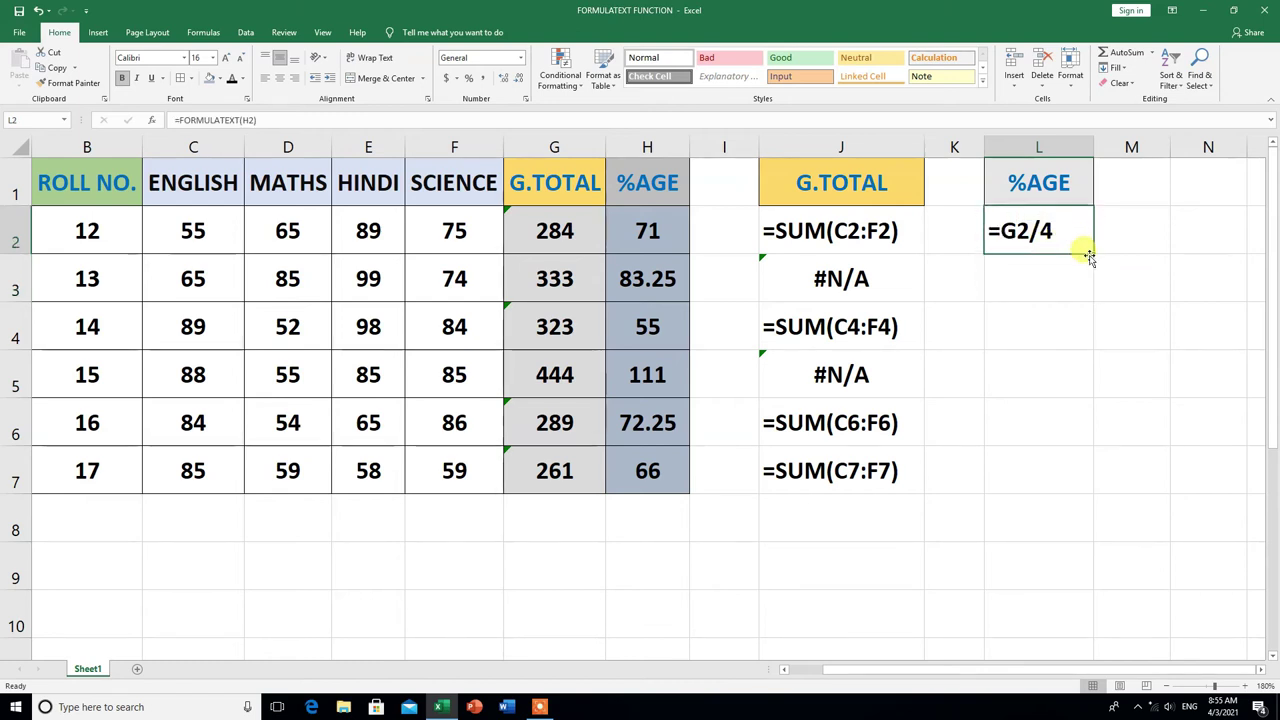
pyautogui.moveTo(1093, 253); pyautogui.dragTo(1091, 474)
pyautogui.click(1208, 517)
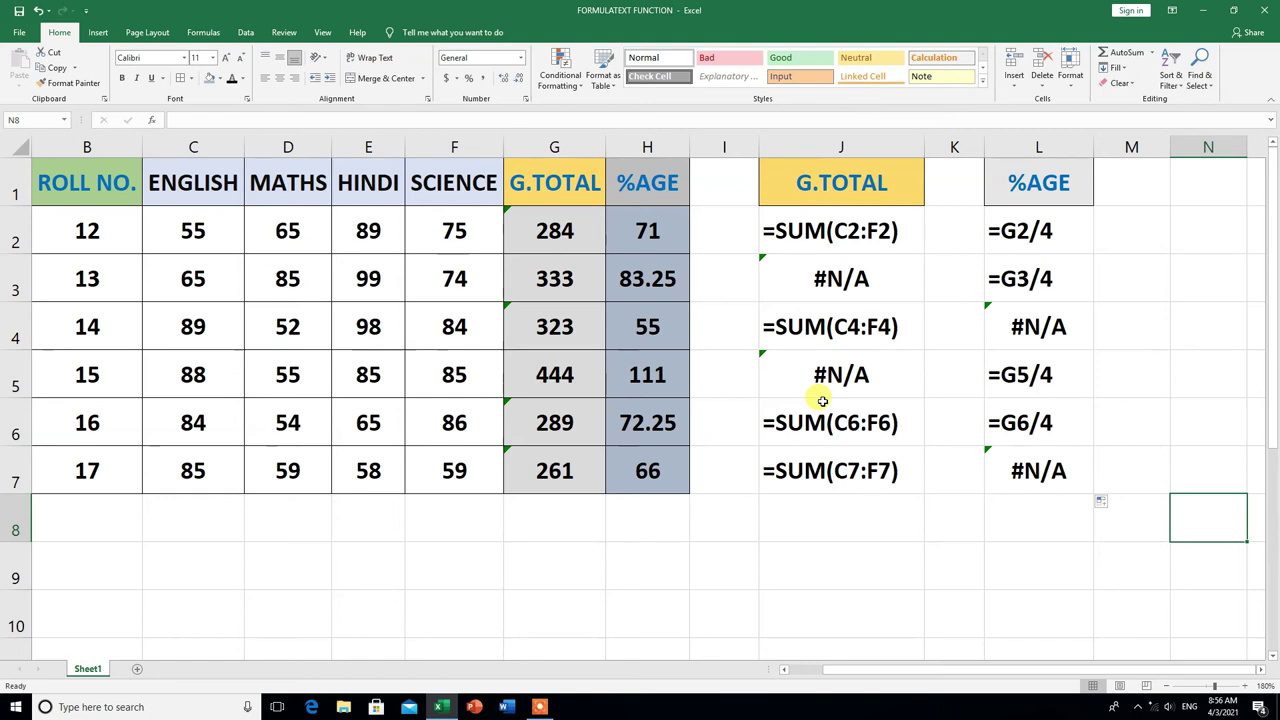
pyautogui.press('Left')
pyautogui.press('Left')
pyautogui.press('Left')
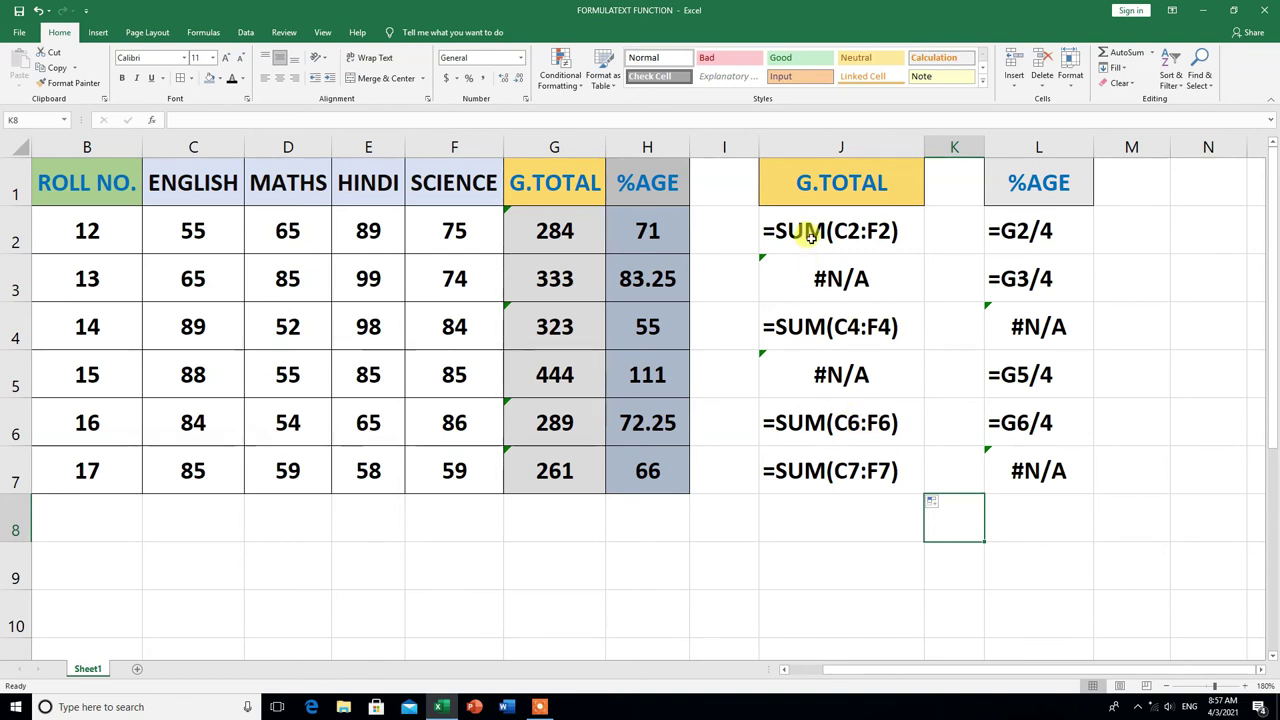
# - Refill G2's SUM formula to G7 and H2's =G2/4 to H7, clearing every #N/A
pyautogui.click(580, 244)
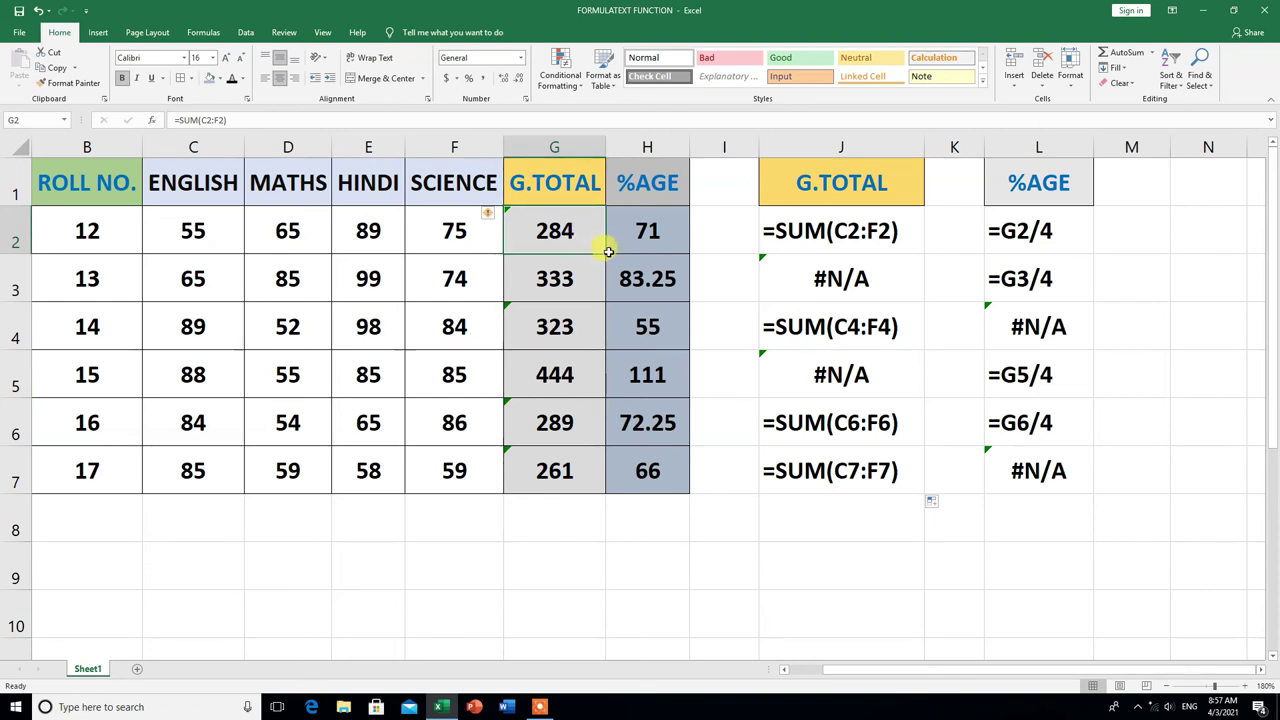
pyautogui.moveTo(605, 251); pyautogui.dragTo(612, 495)
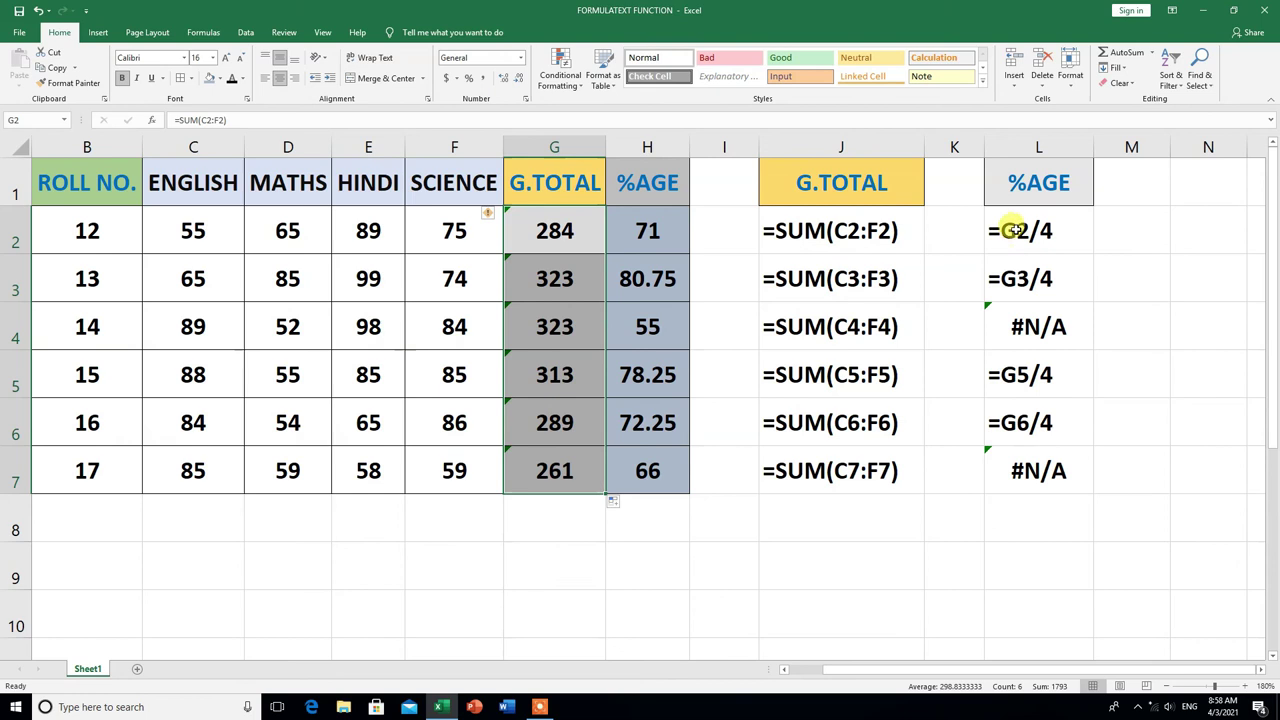
pyautogui.click(660, 229)
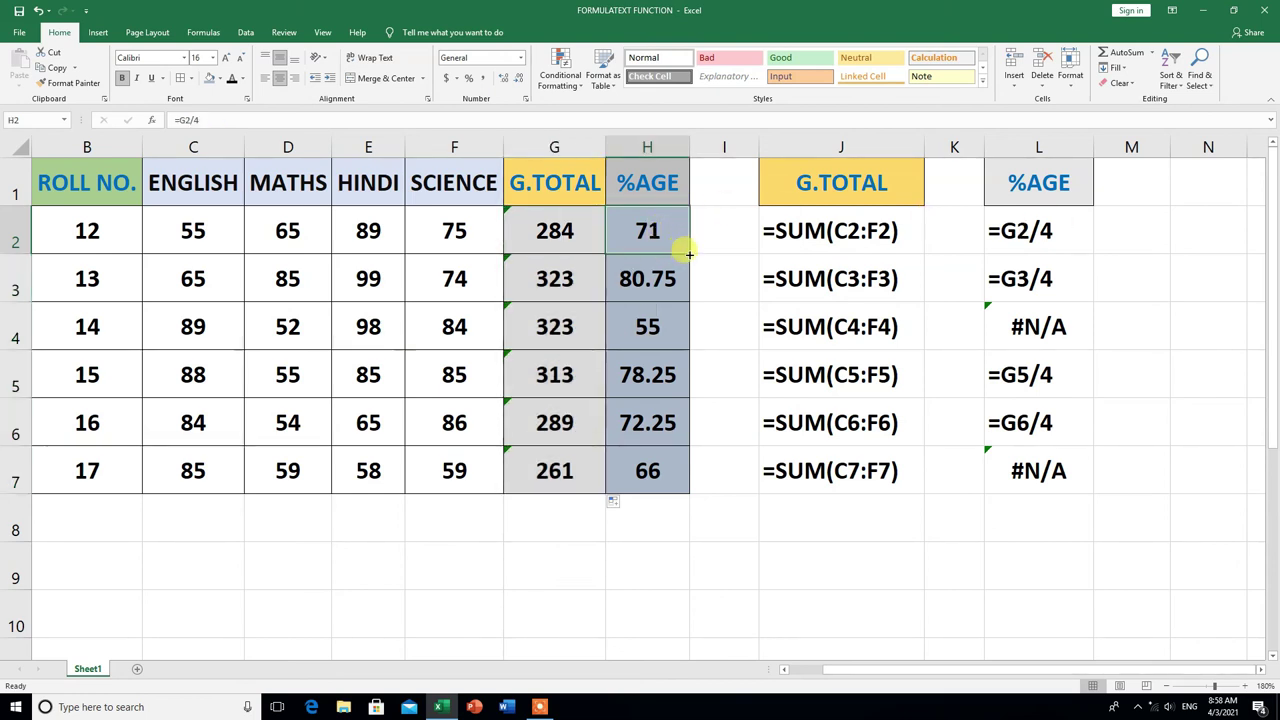
pyautogui.moveTo(689, 253); pyautogui.dragTo(689, 478)
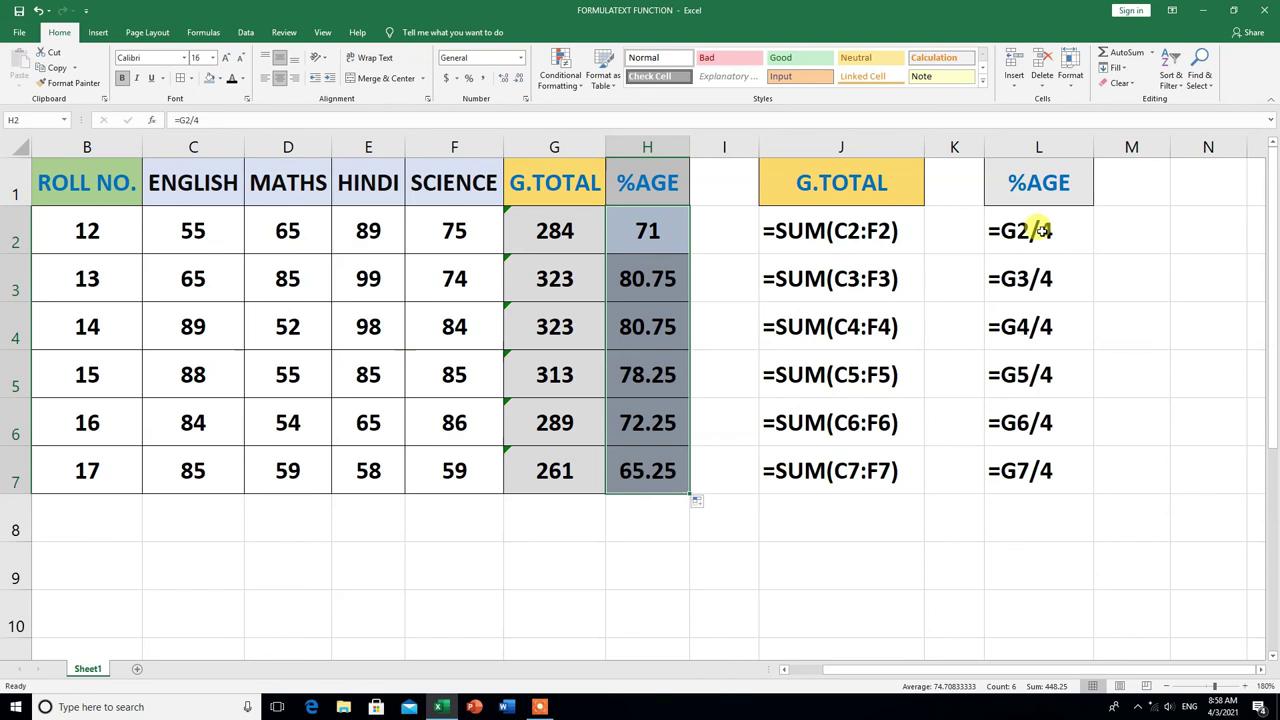
pyautogui.click(852, 569)
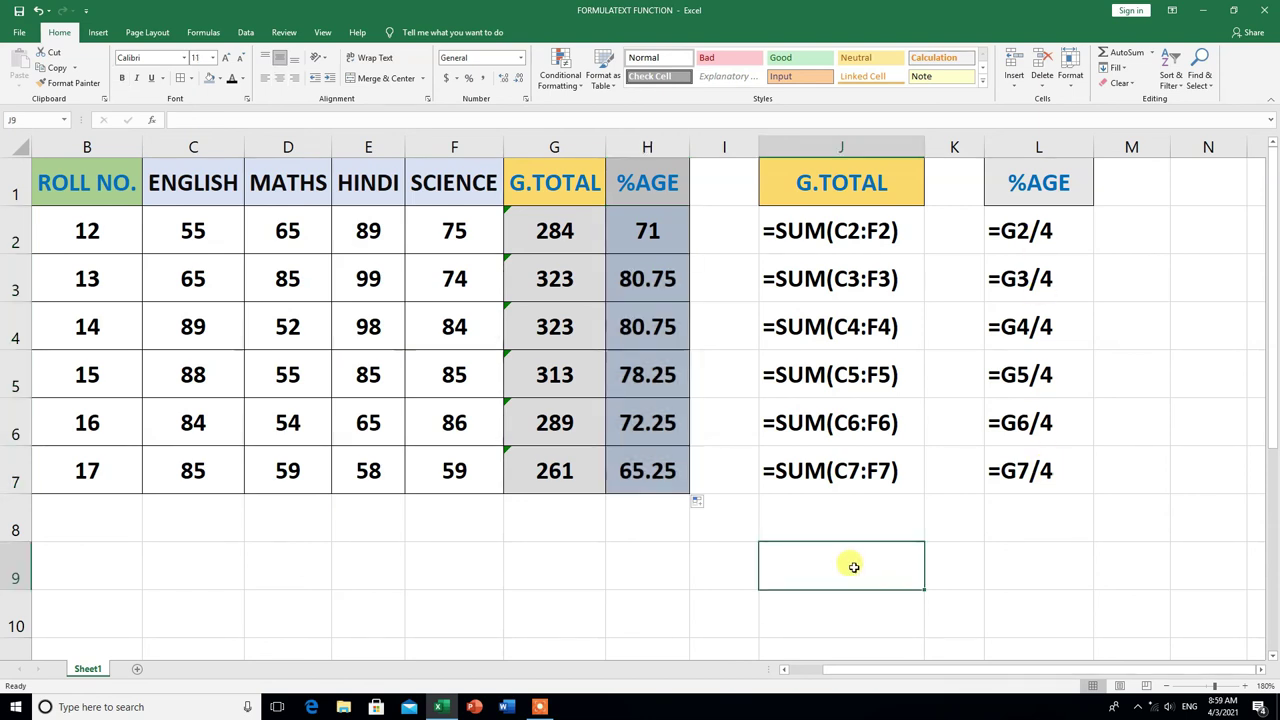